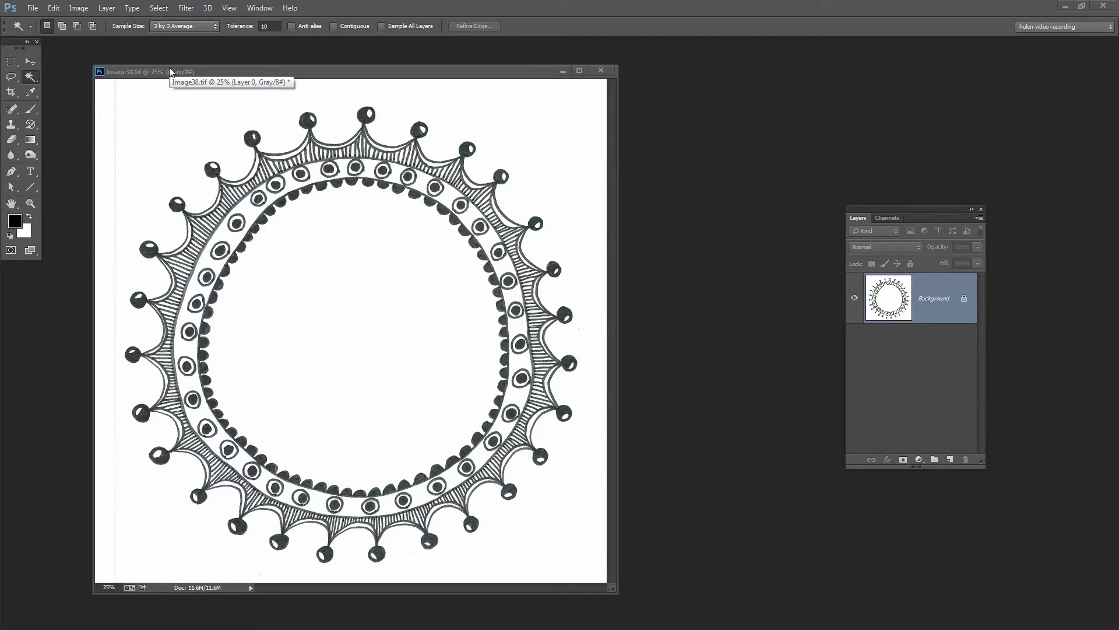
- Convert the grayscale mandala scan to RGB Color mode via Image > Mode
left_click_drag(227, 78, 178, 58)
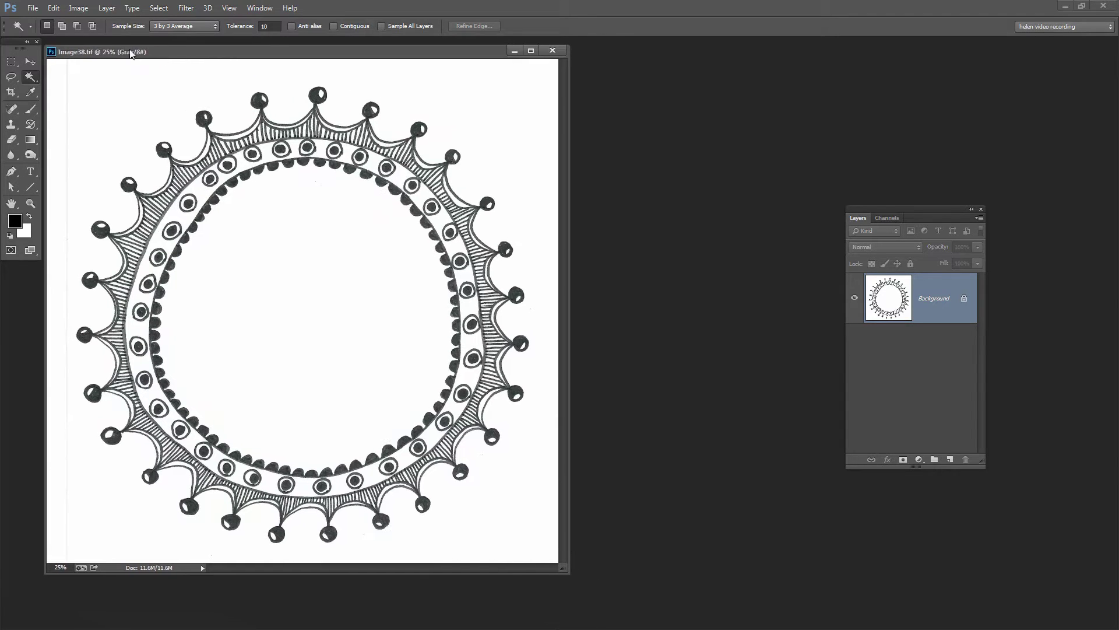
left_click(79, 8)
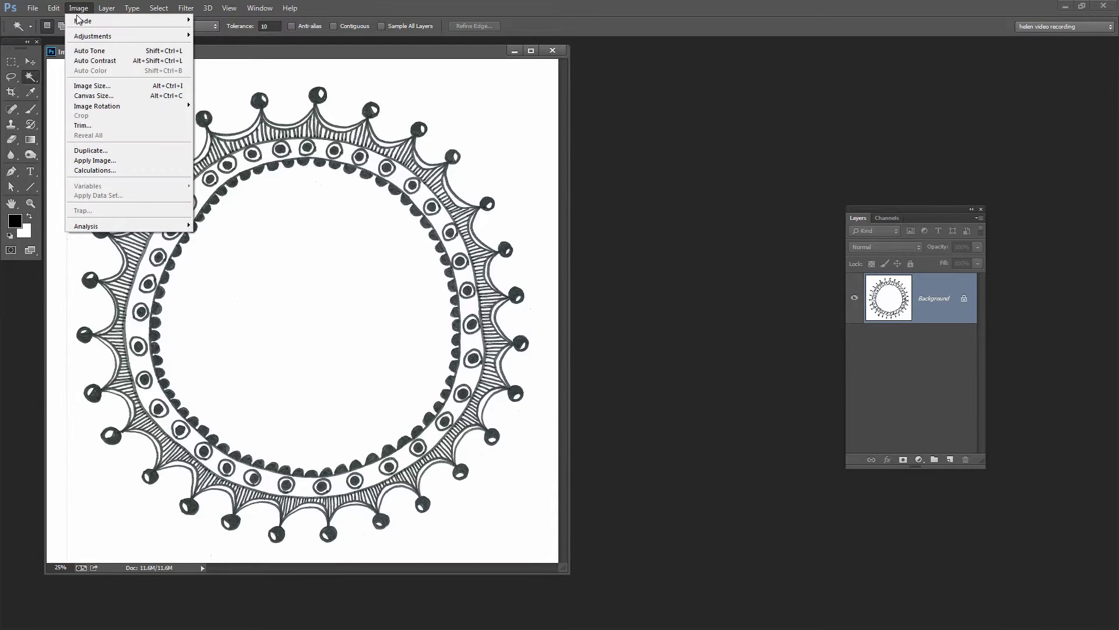
mouse_move(79, 22)
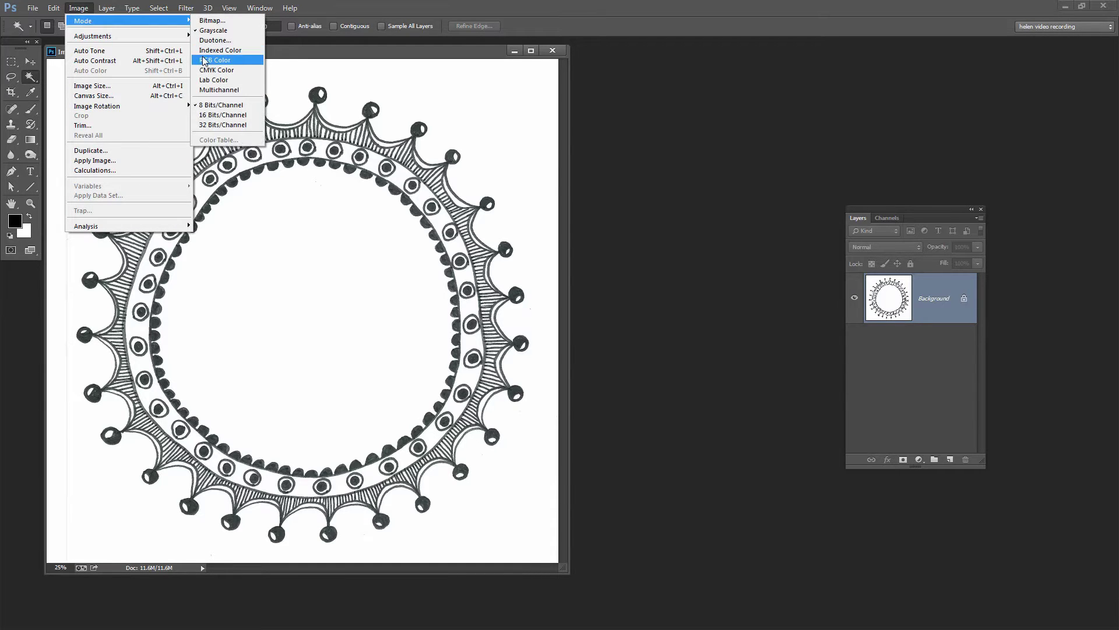
left_click(221, 60)
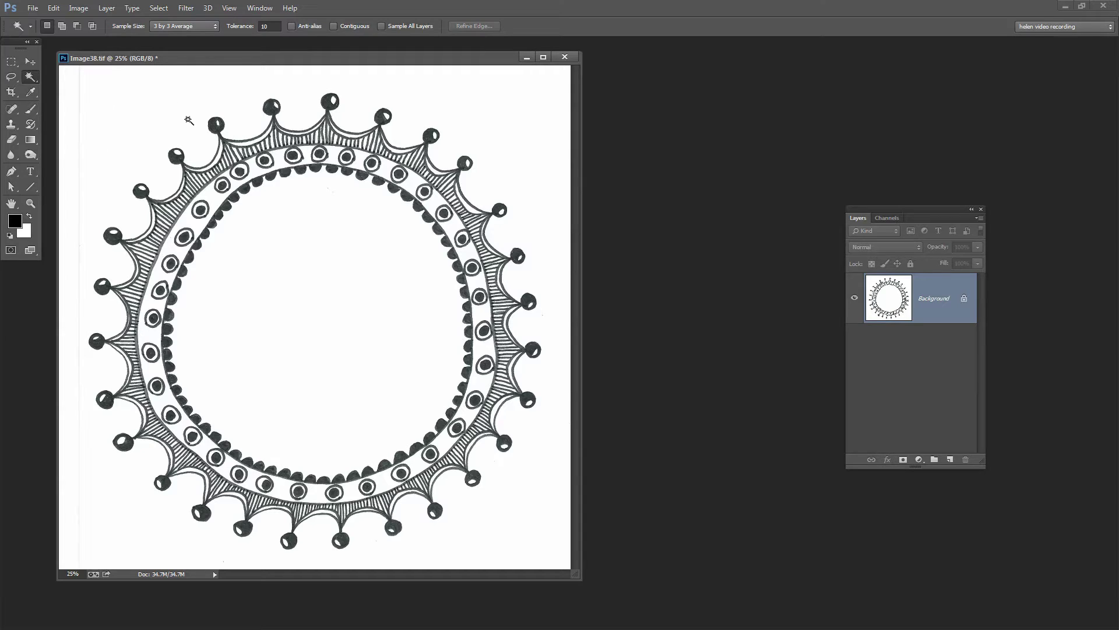
- Set Magic Wand tolerance to 20 and select all white paper areas of the scan
double_click(272, 27)
key("Return")
left_click(482, 121)
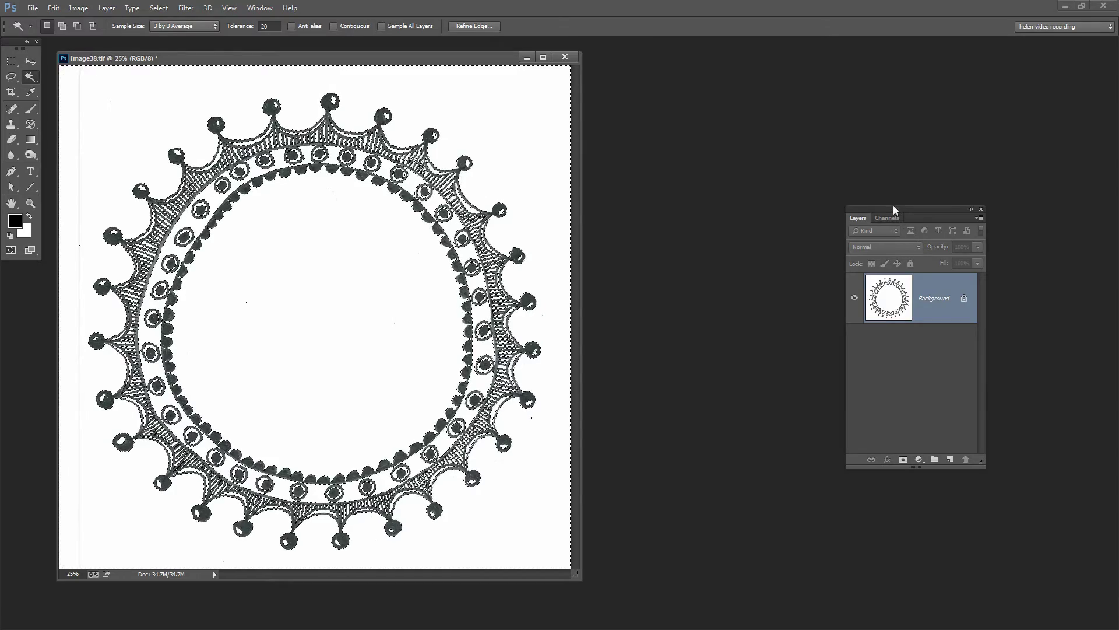
- Unlock the Background as Layer 0 and delete the selected white paper
left_click_drag(892, 210, 670, 161)
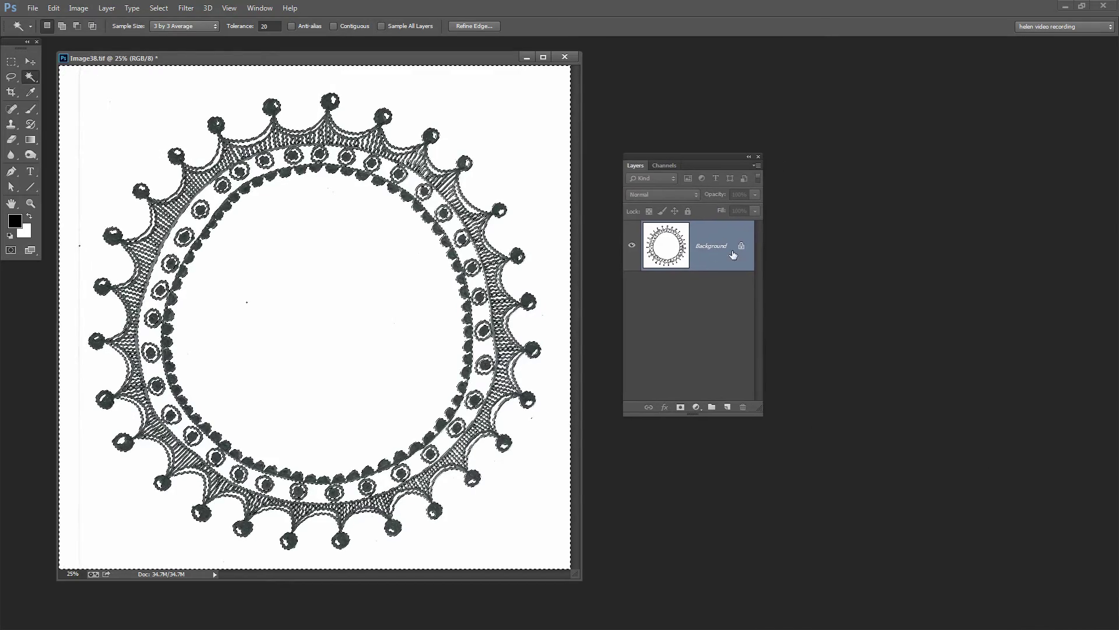
double_click(710, 248)
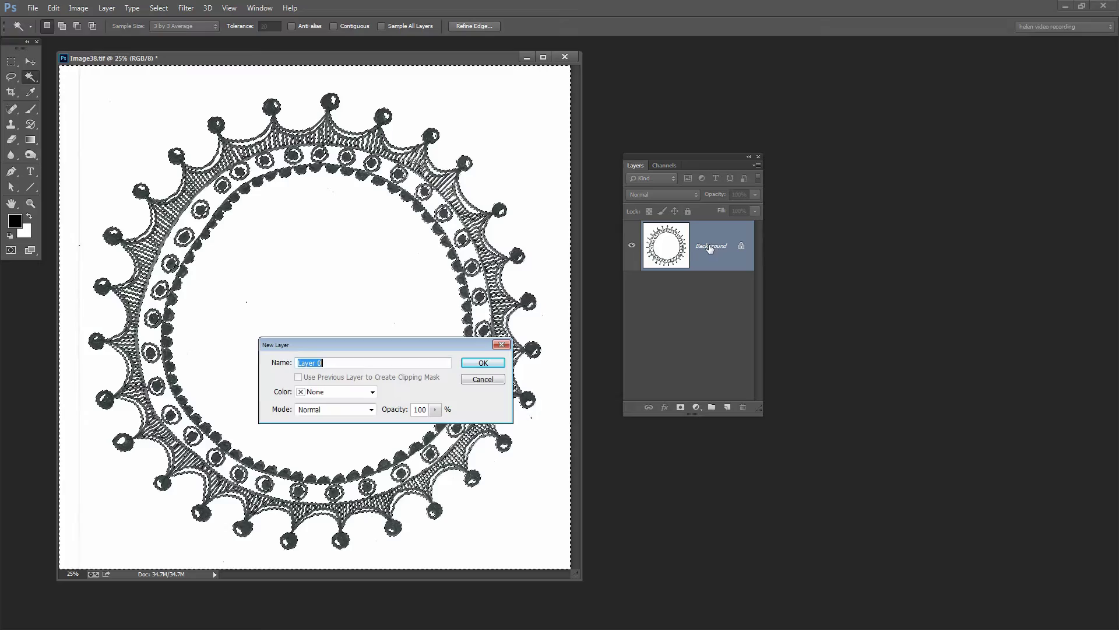
left_click(477, 365)
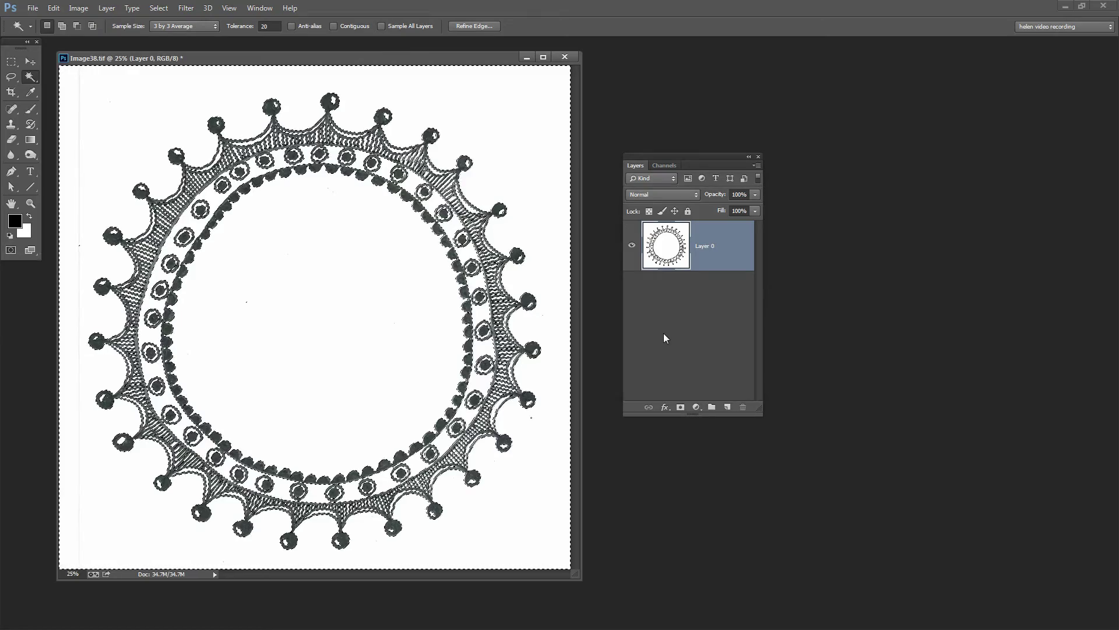
key("Delete")
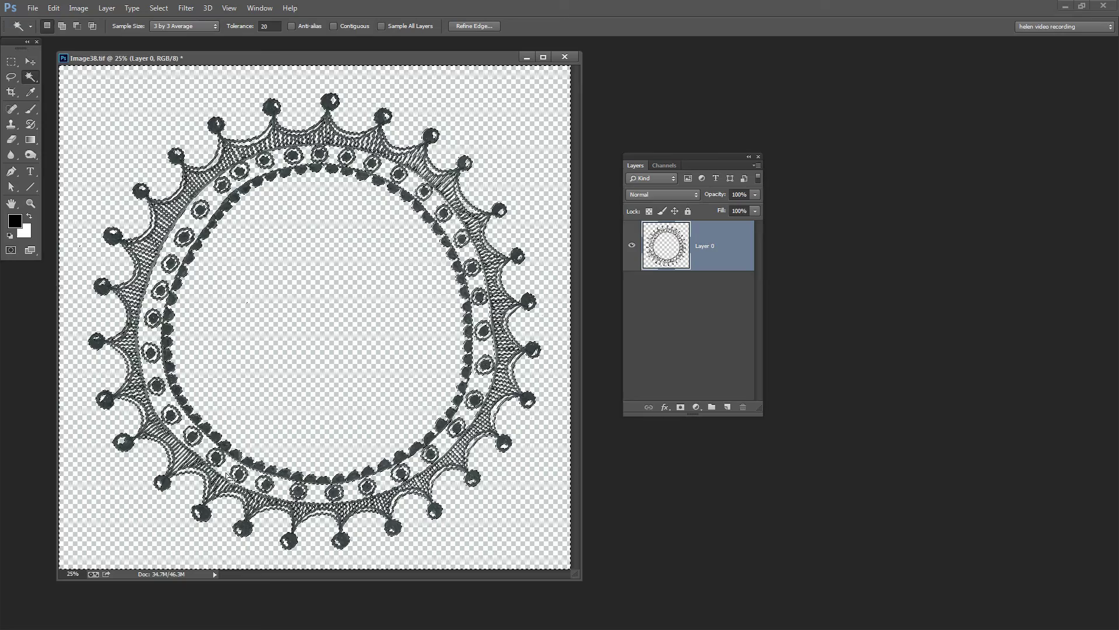
- Drop the active selection with Select > Deselect
left_click(159, 9)
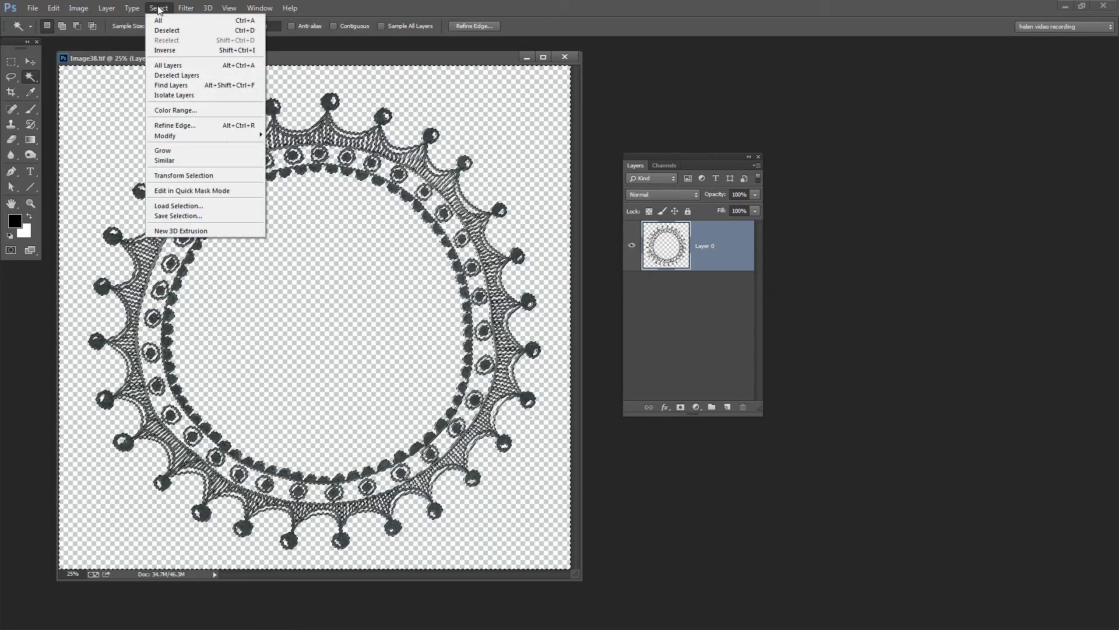
left_click(162, 31)
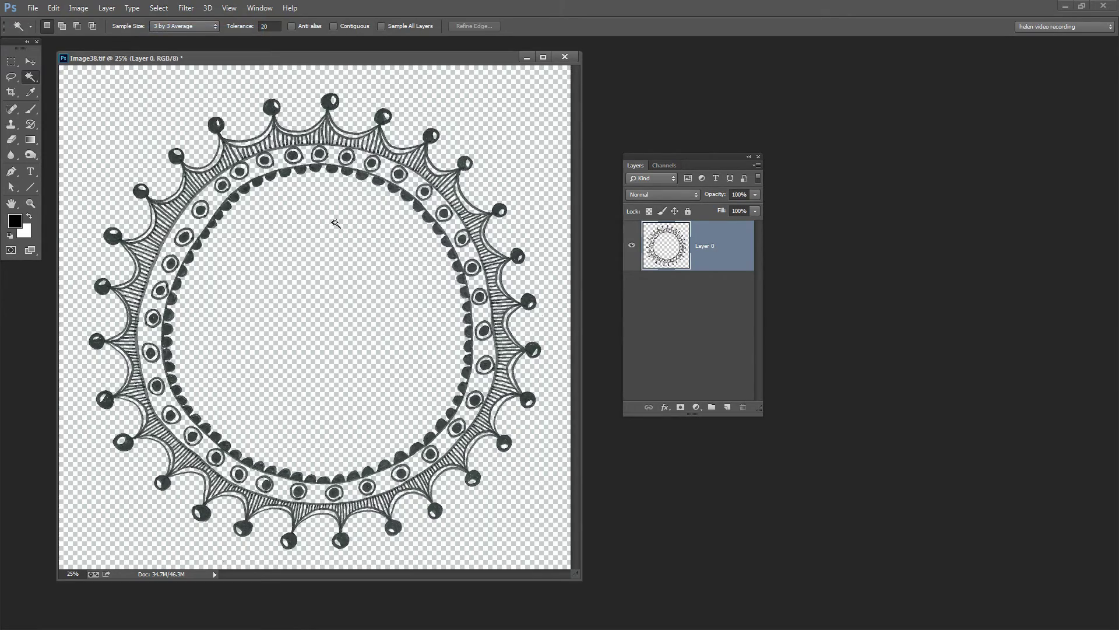
- Add a red, roughly 18 px outside Stroke effect to Layer 0
left_click(664, 407)
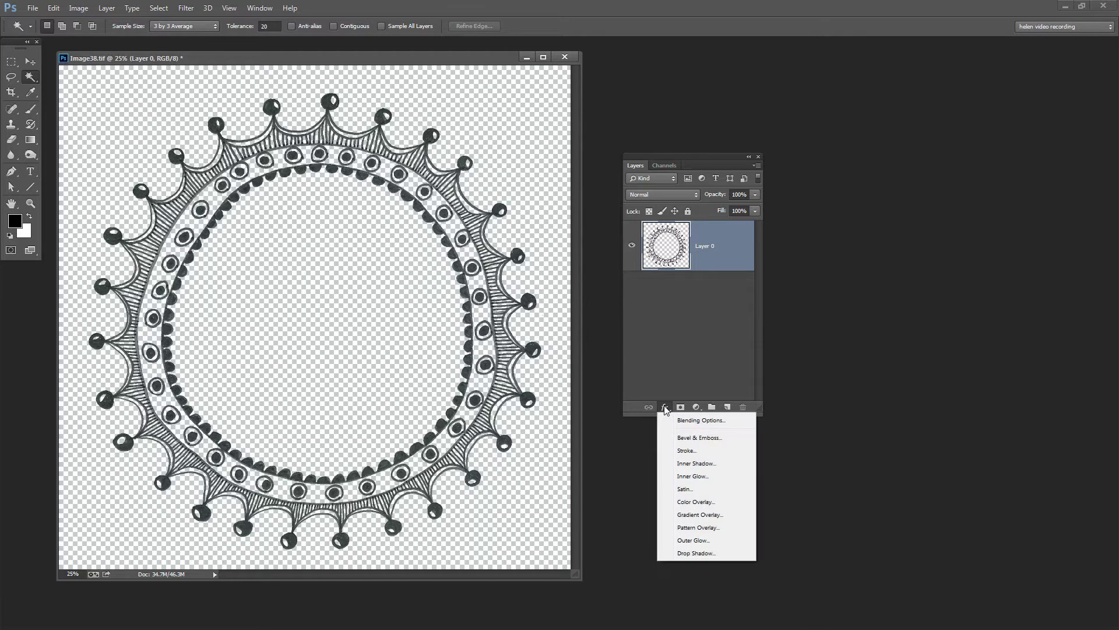
left_click(685, 451)
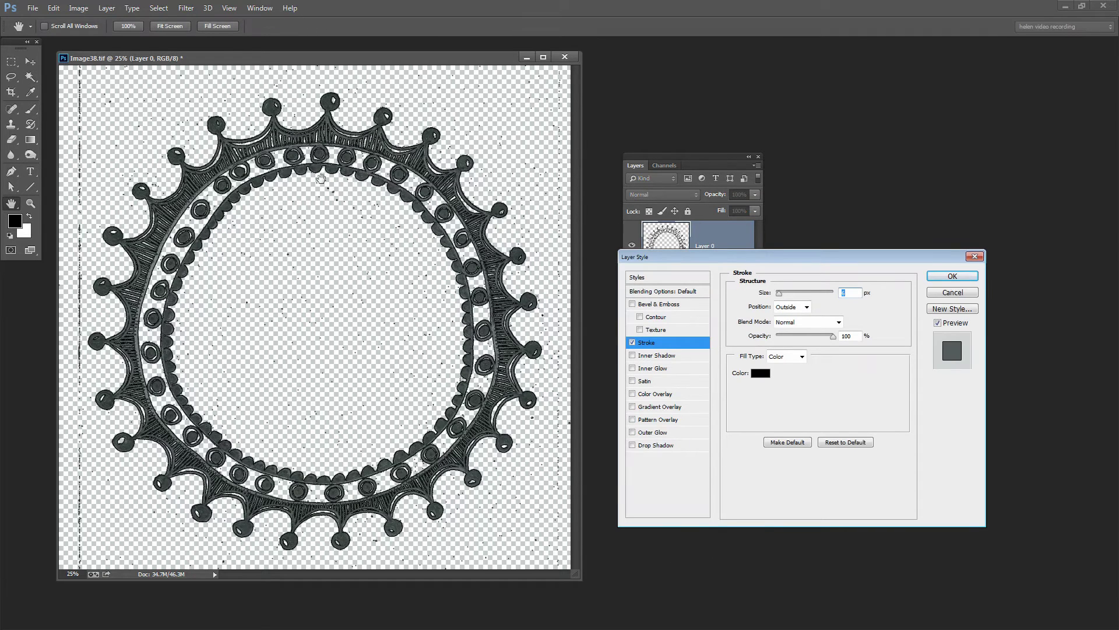
left_click_drag(699, 257, 609, 233)
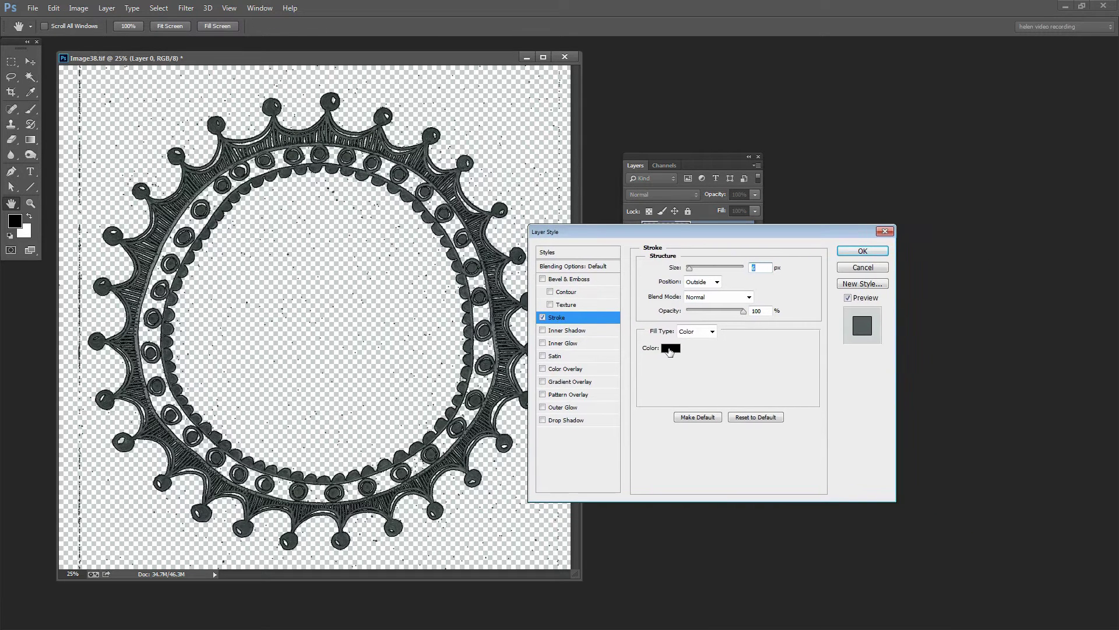
left_click(672, 349)
left_click(502, 257)
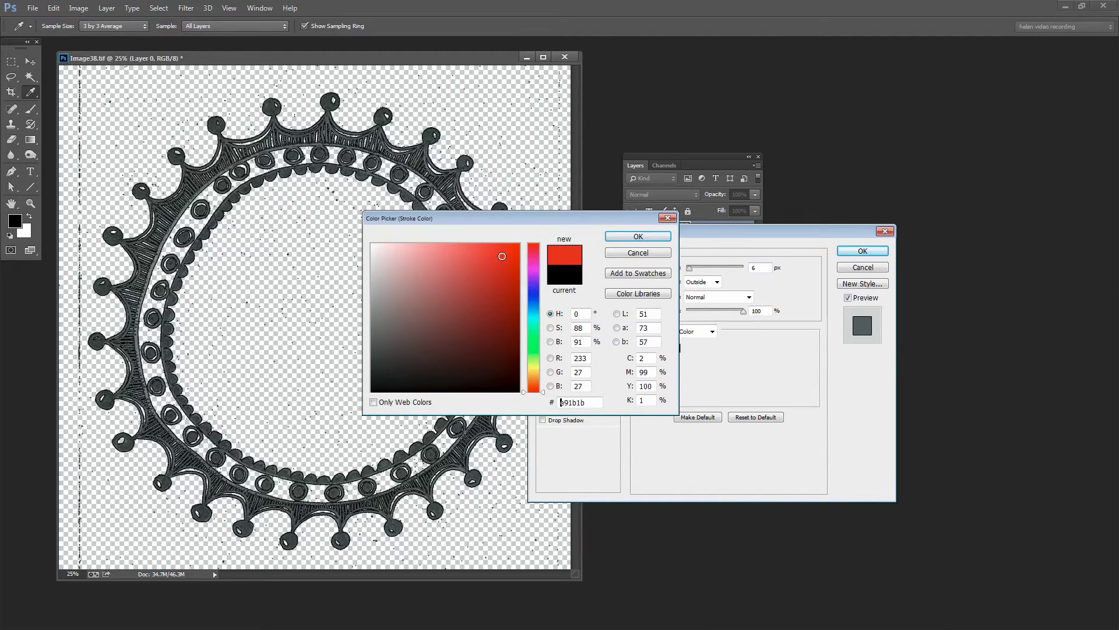
left_click(619, 239)
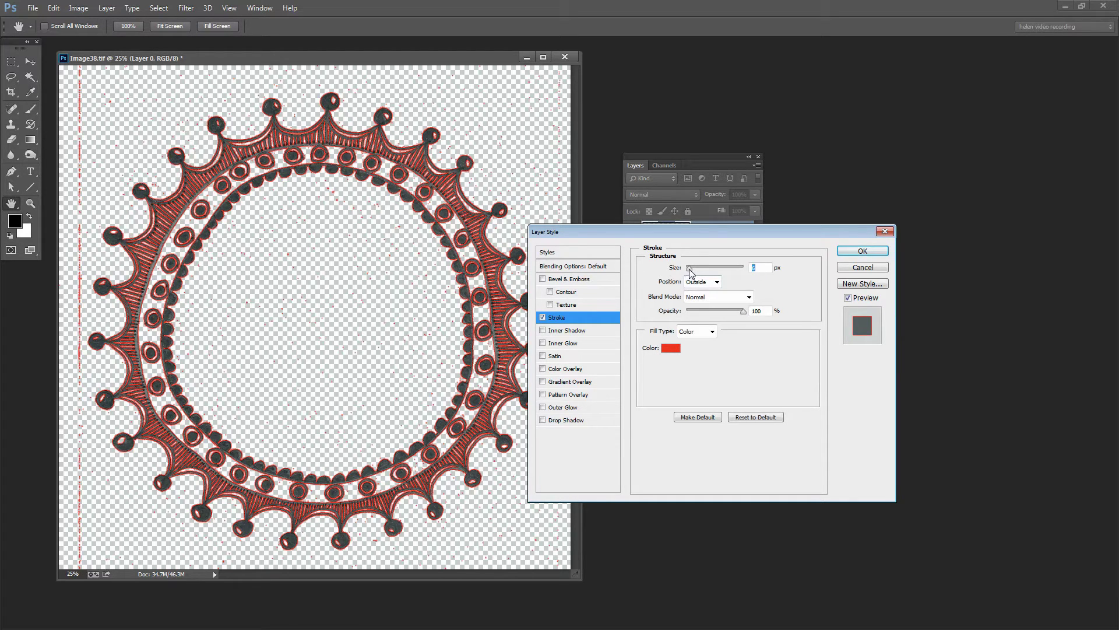
left_click_drag(690, 272, 695, 273)
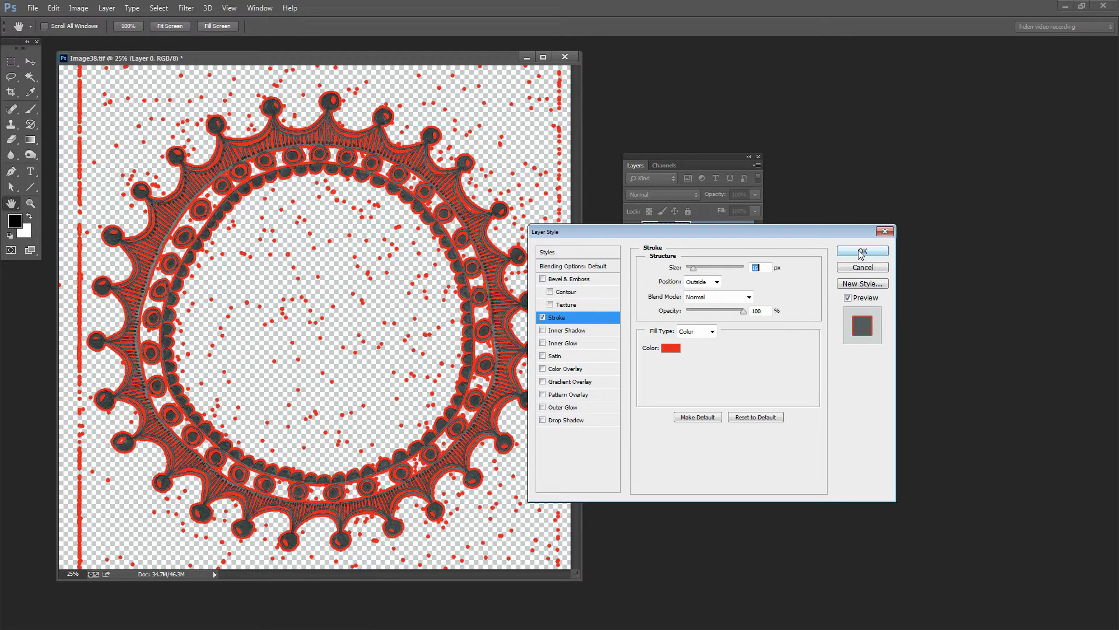
left_click(861, 252)
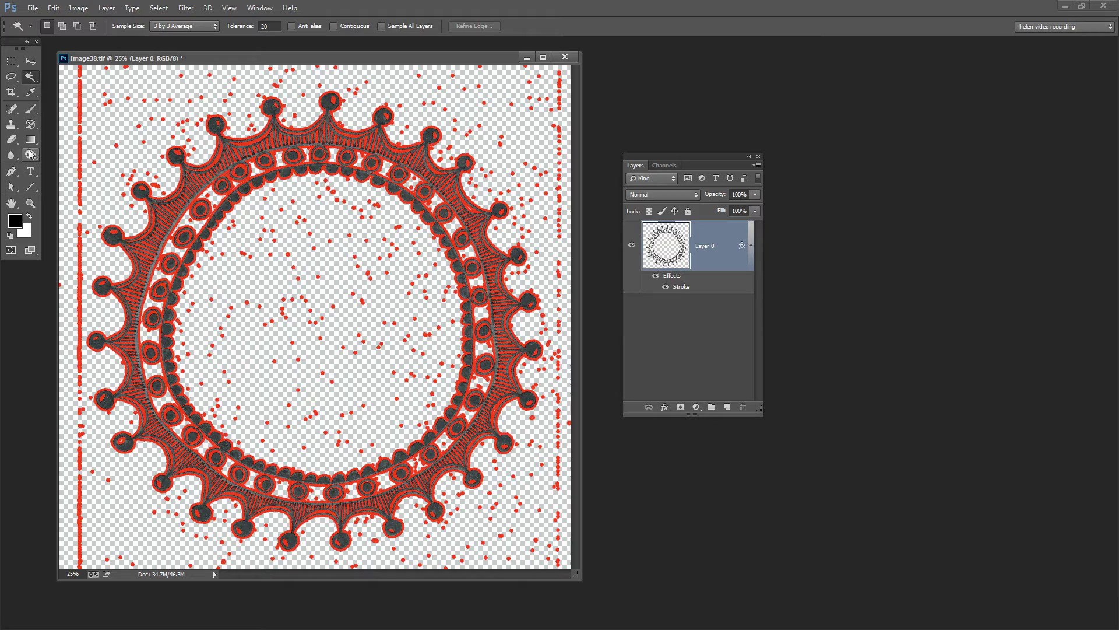
- Switch to the Eraser with a round brush sized 1000 px
left_click(11, 109)
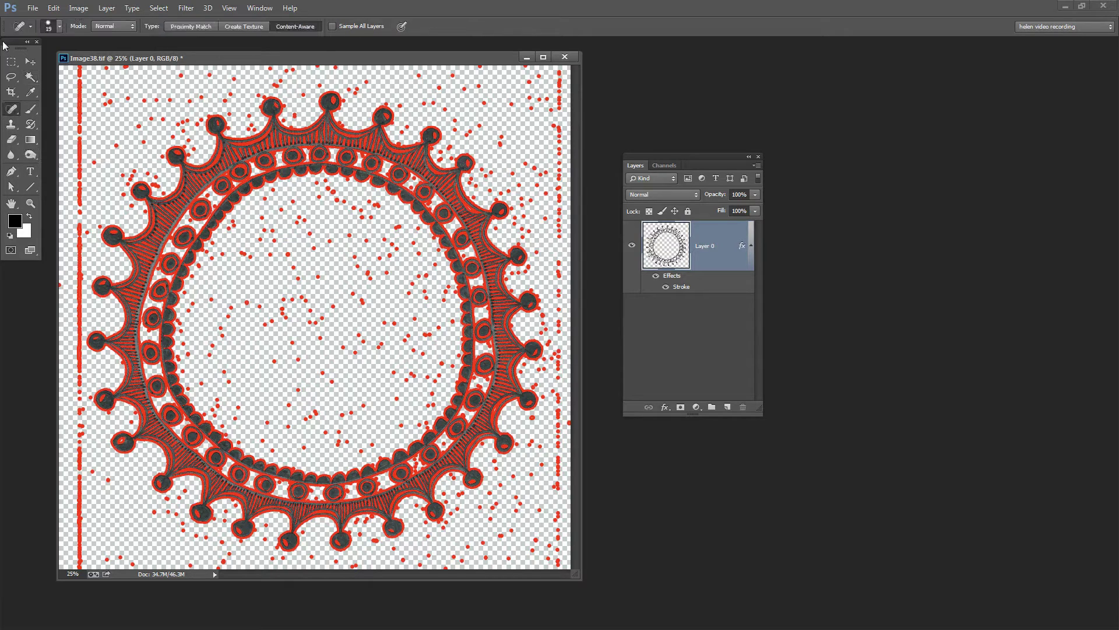
left_click(11, 140)
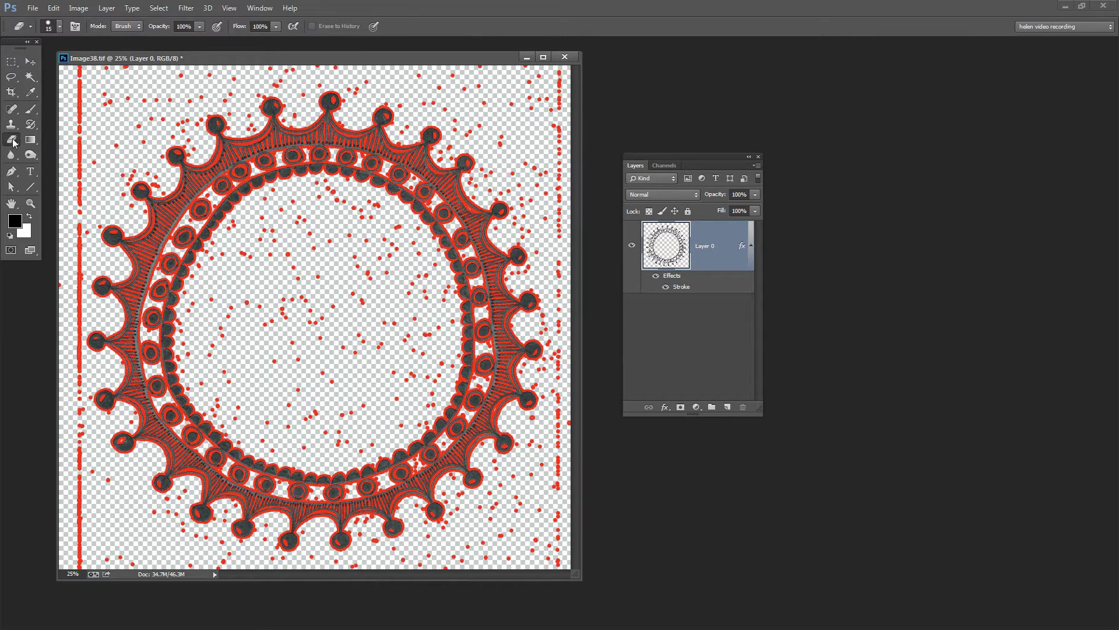
left_click(60, 27)
left_click(60, 27)
left_click(60, 27)
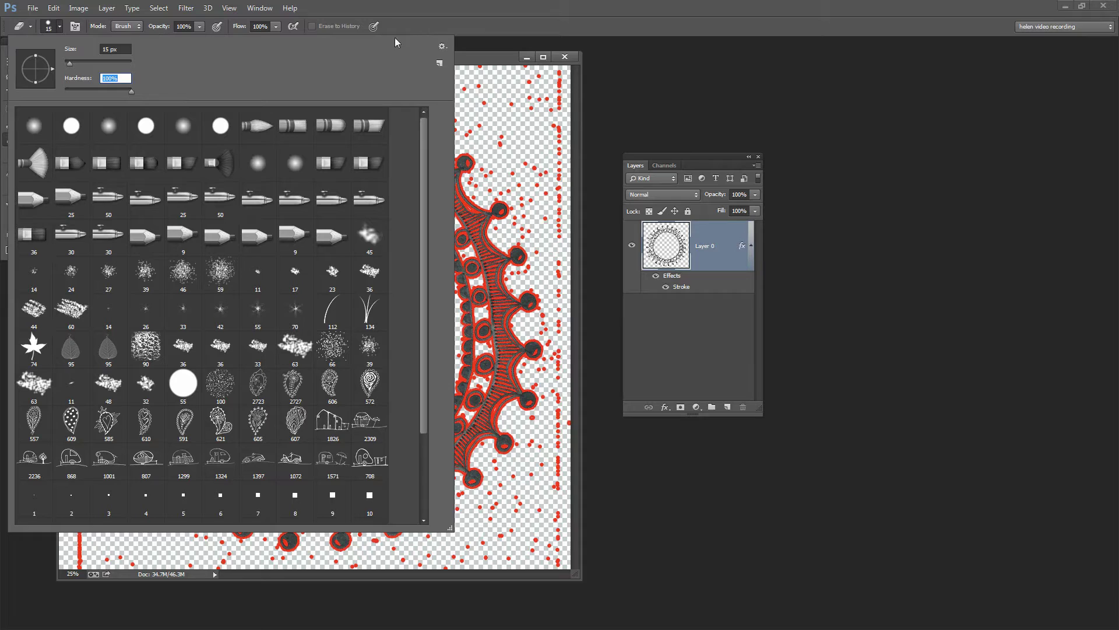
left_click(482, 26)
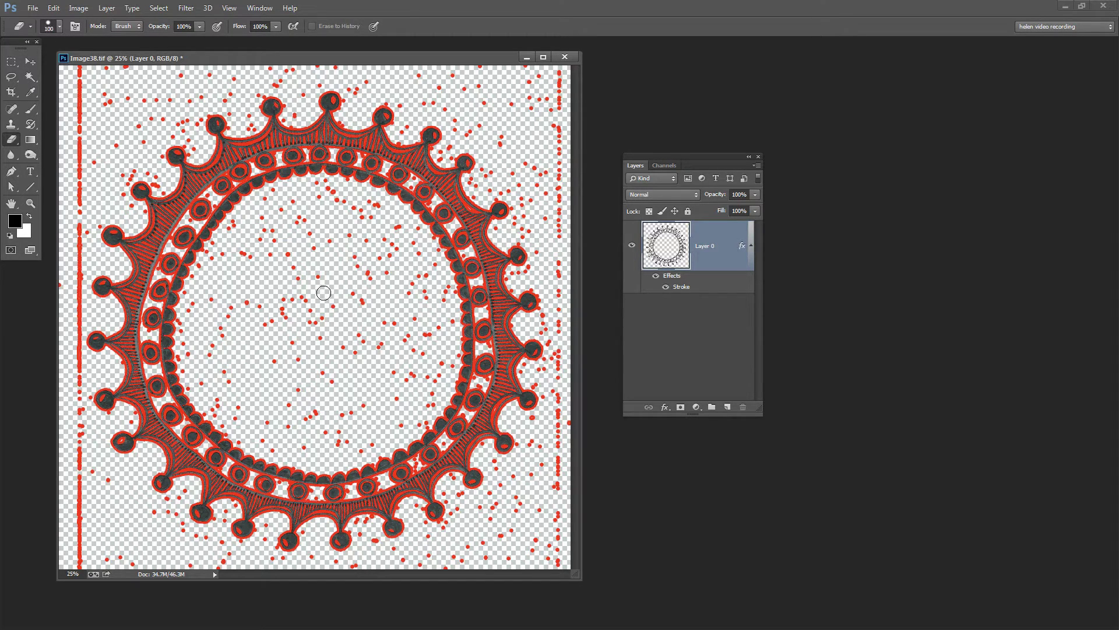
key("bracketleft")
key("bracketleft")
key("bracketleft")
key("bracketleft")
key("bracketleft")
key("bracketleft")
key("bracketleft")
key("bracketright")
key("bracketright")
key("bracketright")
key("bracketright")
key("bracketright")
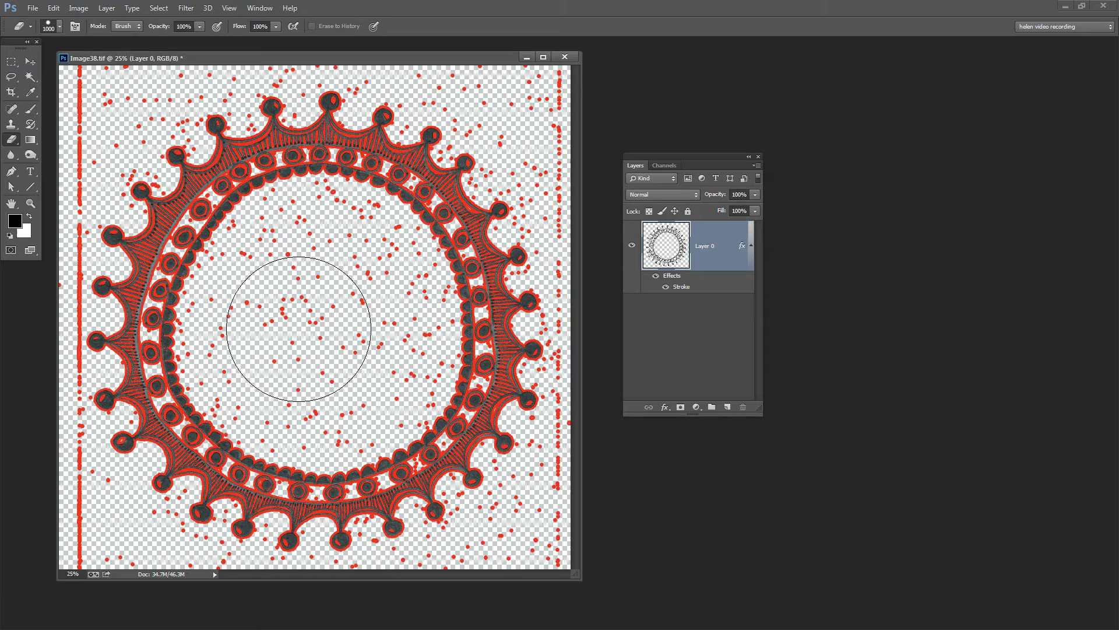
key("bracketleft")
key("bracketleft")
key("bracketleft")
key("bracketleft")
key("bracketleft")
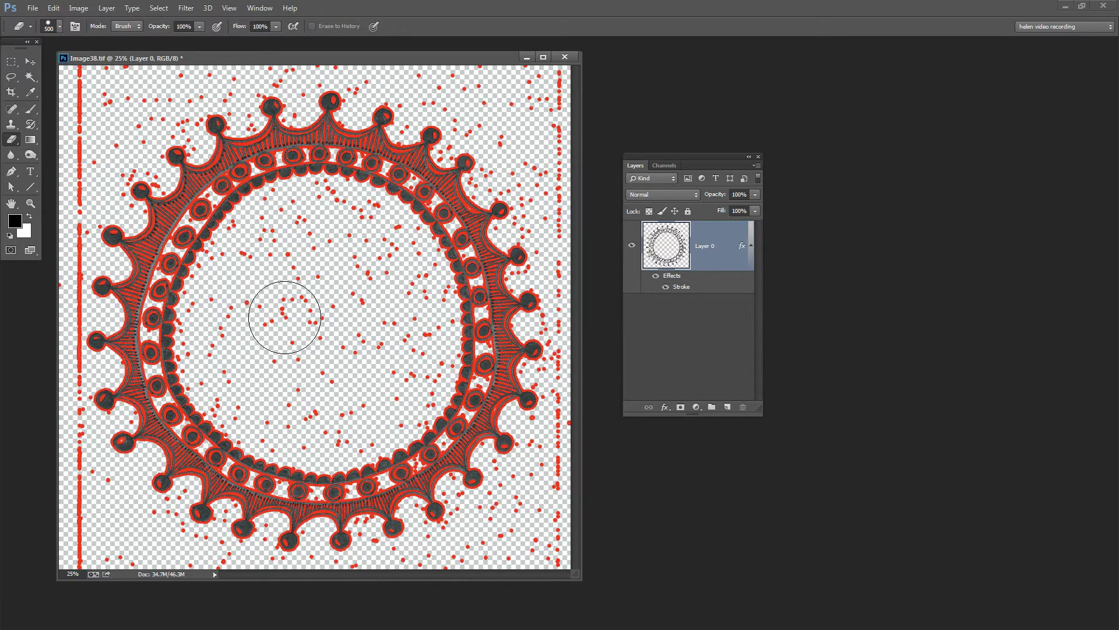
key("bracketright")
key("bracketright")
key("bracketright")
key("bracketright")
key("bracketright")
- Erase stray red specks in the centre, top-right, left edge and bottom-right of the canvas
mouse_move(289, 308)
left_mouse_down()
mouse_move(260, 362)
mouse_move(320, 387)
mouse_move(367, 350)
mouse_move(371, 326)
mouse_move(370, 295)
mouse_move(340, 260)
left_mouse_up()
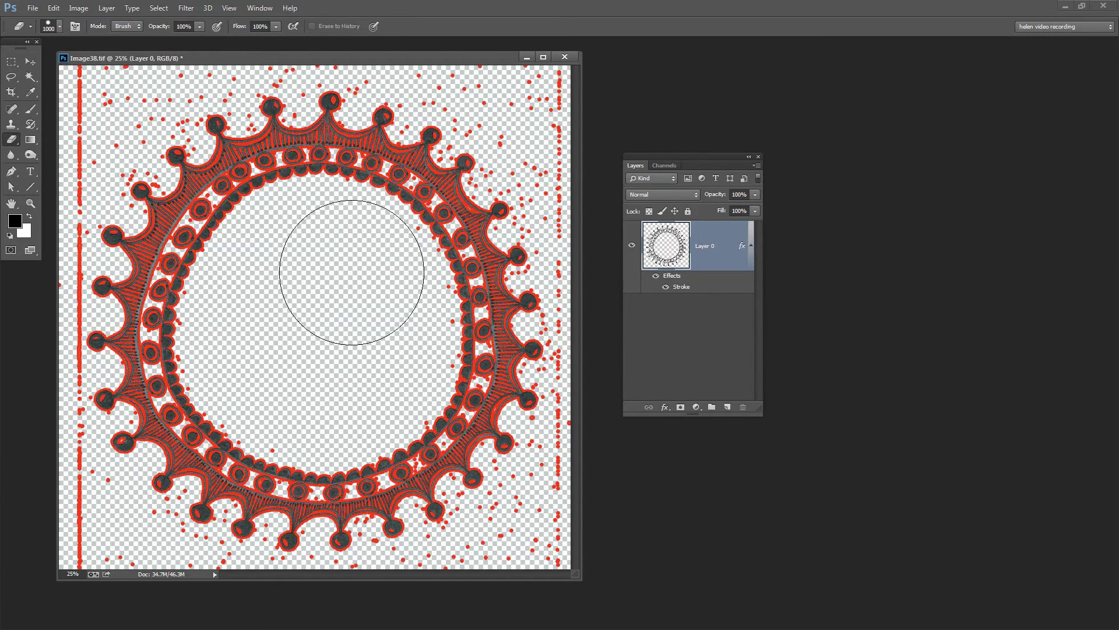
mouse_move(562, 100)
left_mouse_down()
mouse_move(552, 108)
mouse_move(575, 143)
left_mouse_up()
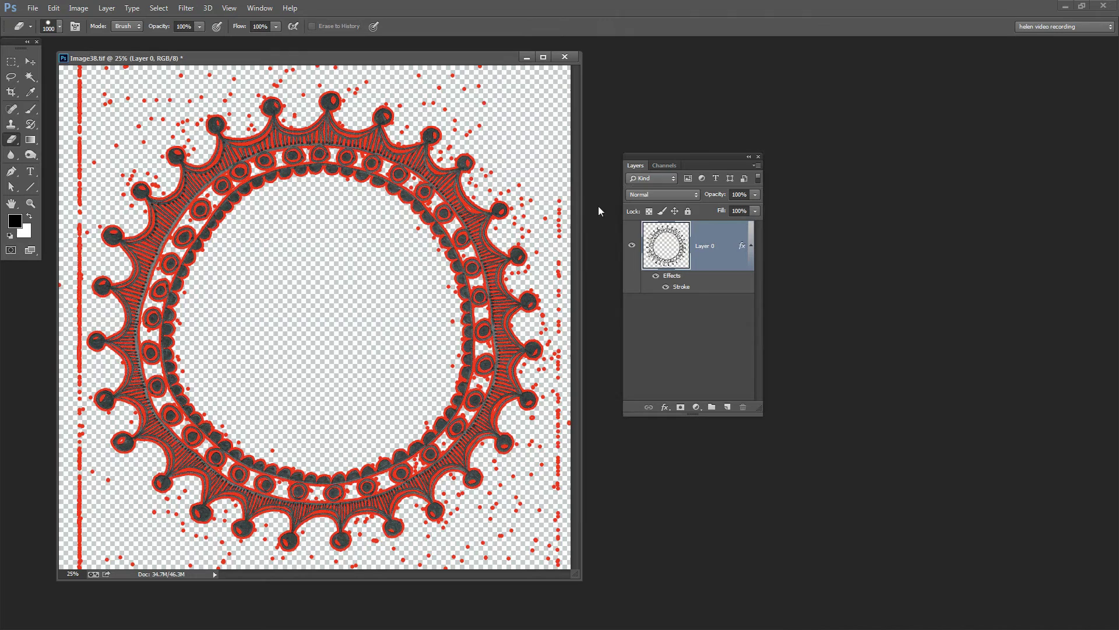
left_click_drag(582, 206, 762, 206)
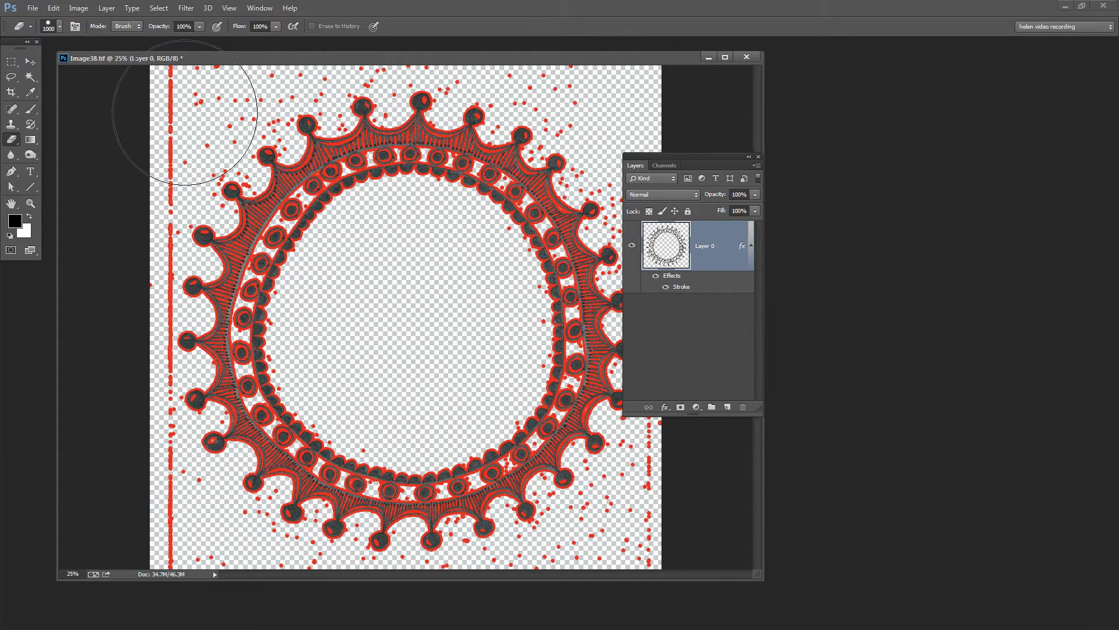
mouse_move(155, 100)
left_mouse_down()
mouse_move(195, 569)
mouse_move(243, 583)
left_mouse_up()
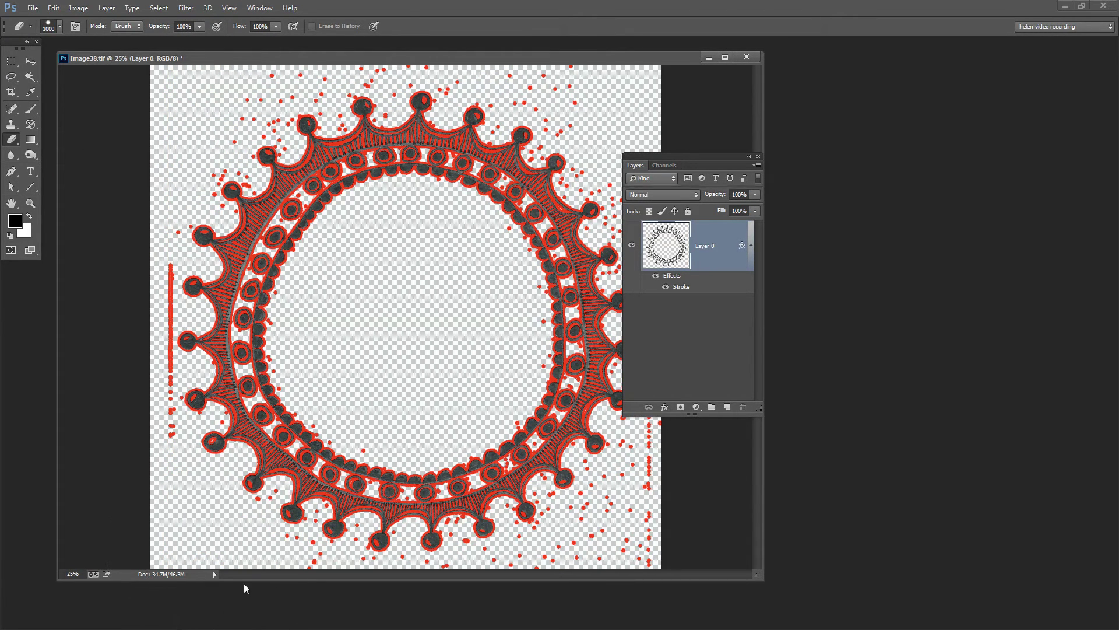
mouse_move(675, 537)
left_mouse_down()
mouse_move(649, 541)
mouse_move(700, 488)
left_mouse_up()
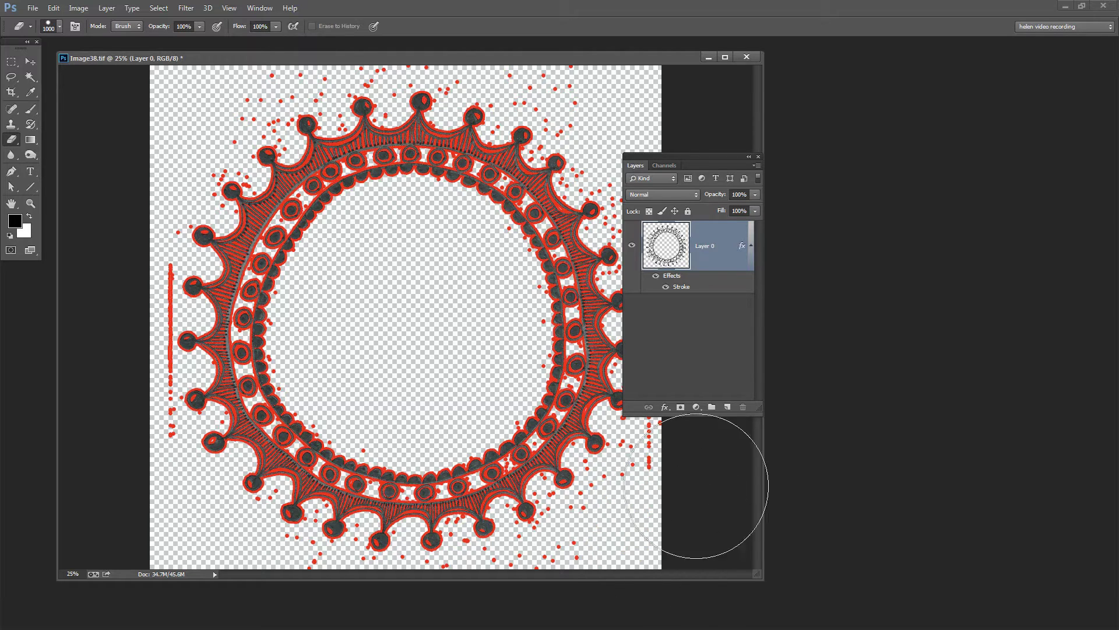
mouse_move(642, 112)
left_mouse_down()
mouse_move(624, 53)
mouse_move(592, 46)
mouse_move(592, 70)
left_mouse_up()
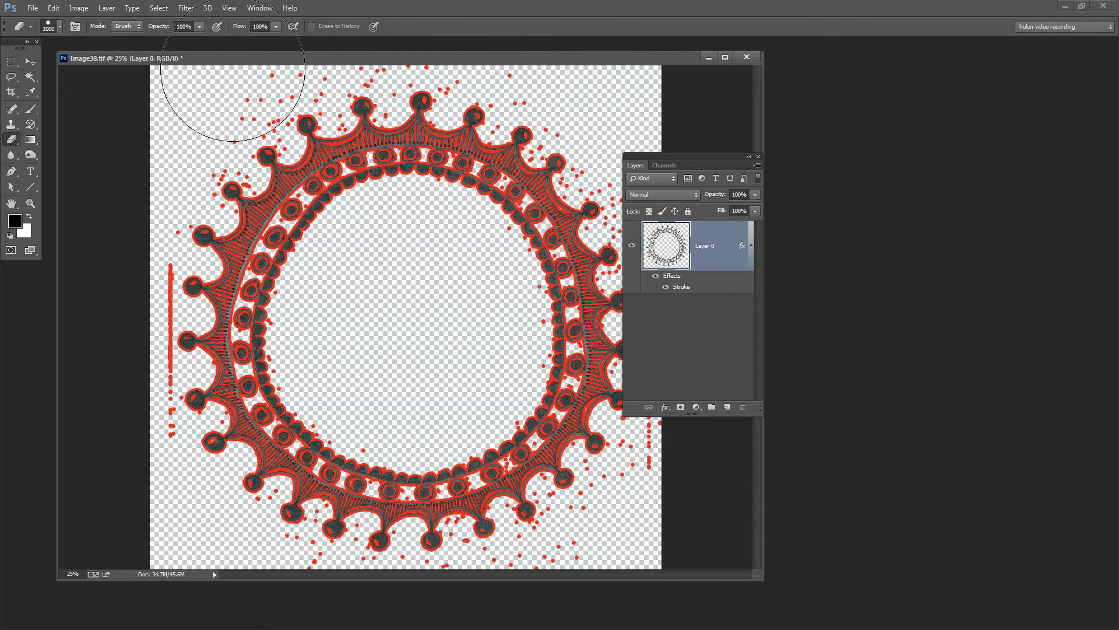
- Clear the top-left marks, shrink the eraser, and move the Layers panel off the artwork
mouse_move(224, 67)
left_mouse_down()
mouse_move(190, 108)
mouse_move(143, 128)
mouse_move(137, 153)
left_mouse_up()
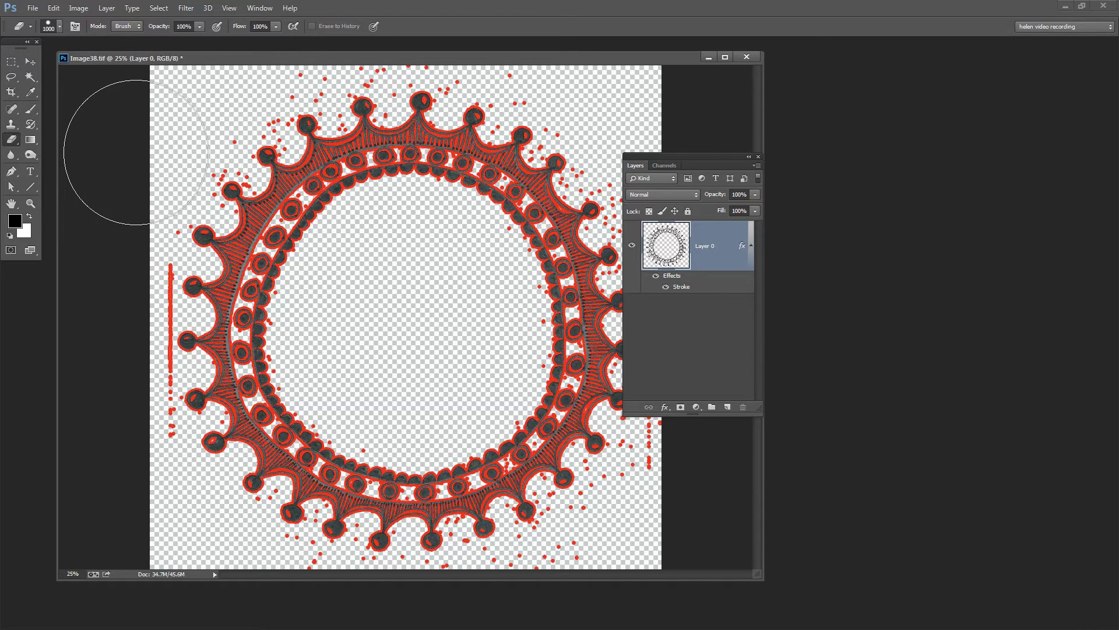
key("bracketleft")
key("bracketleft")
key("bracketleft")
key("bracketleft")
key("bracketleft")
key("bracketleft")
key("bracketleft")
key("bracketleft")
key("bracketleft")
key("bracketleft")
key("bracketleft")
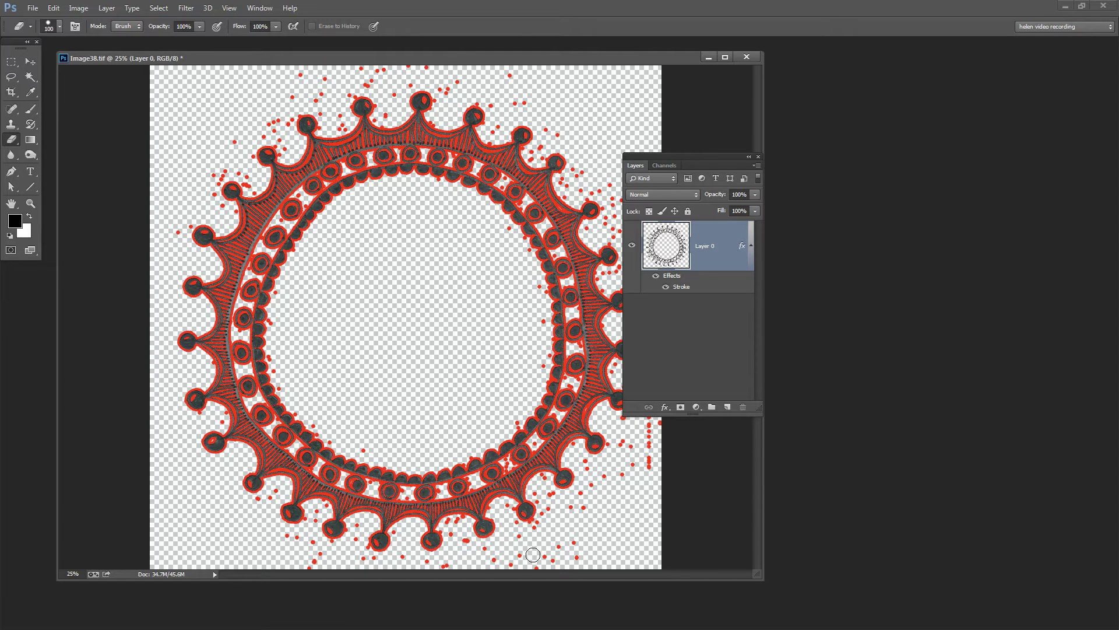
left_click_drag(645, 156, 746, 151)
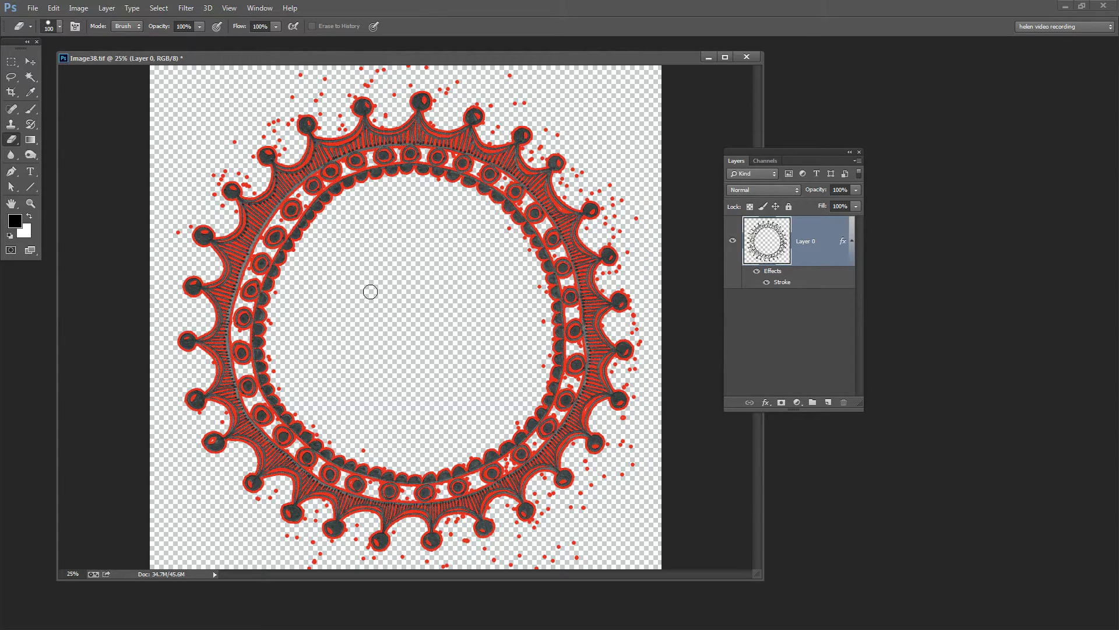
- Zoom into the upper-left crown and erase the stray red dots around it
key("z")
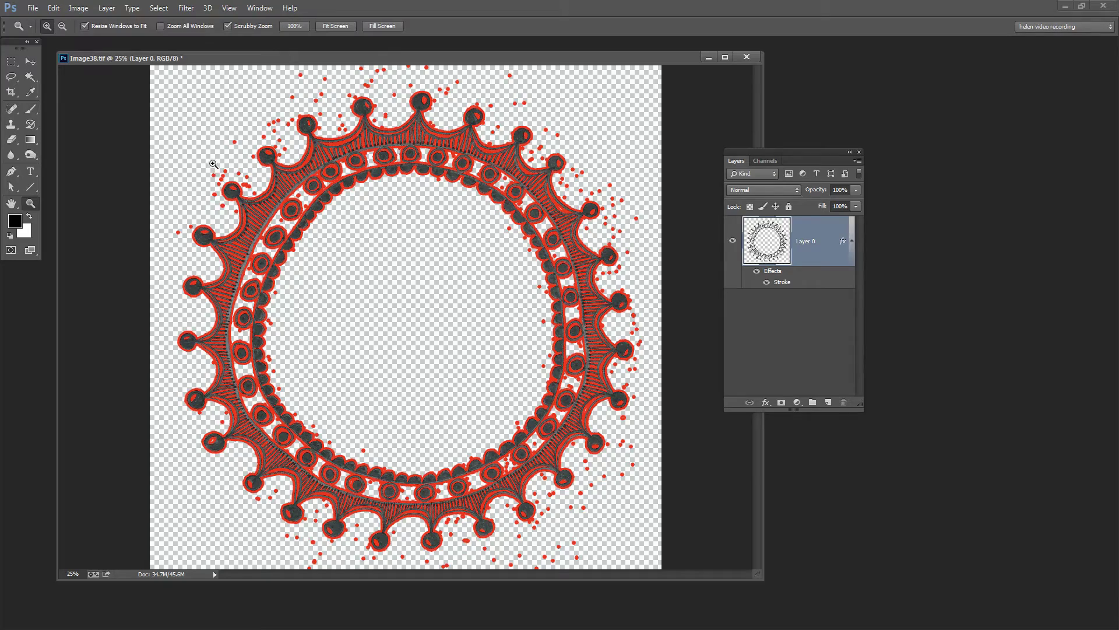
left_click_drag(227, 176, 297, 267)
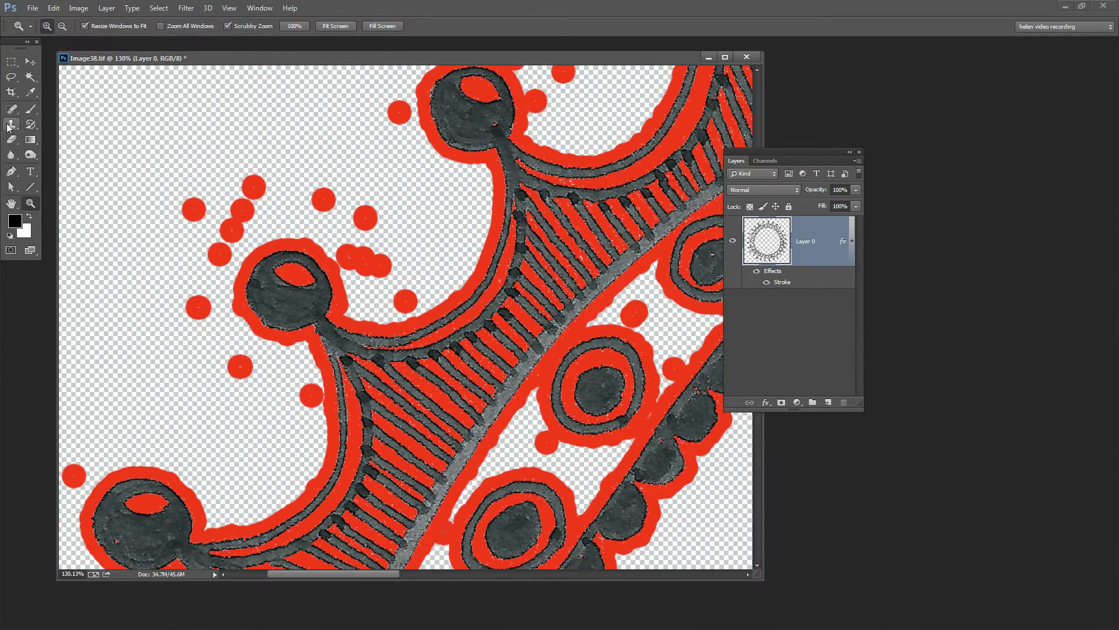
left_click(11, 140)
mouse_move(195, 175)
left_mouse_down()
mouse_move(245, 170)
mouse_move(205, 193)
mouse_move(191, 332)
mouse_move(207, 366)
mouse_move(280, 394)
left_mouse_up()
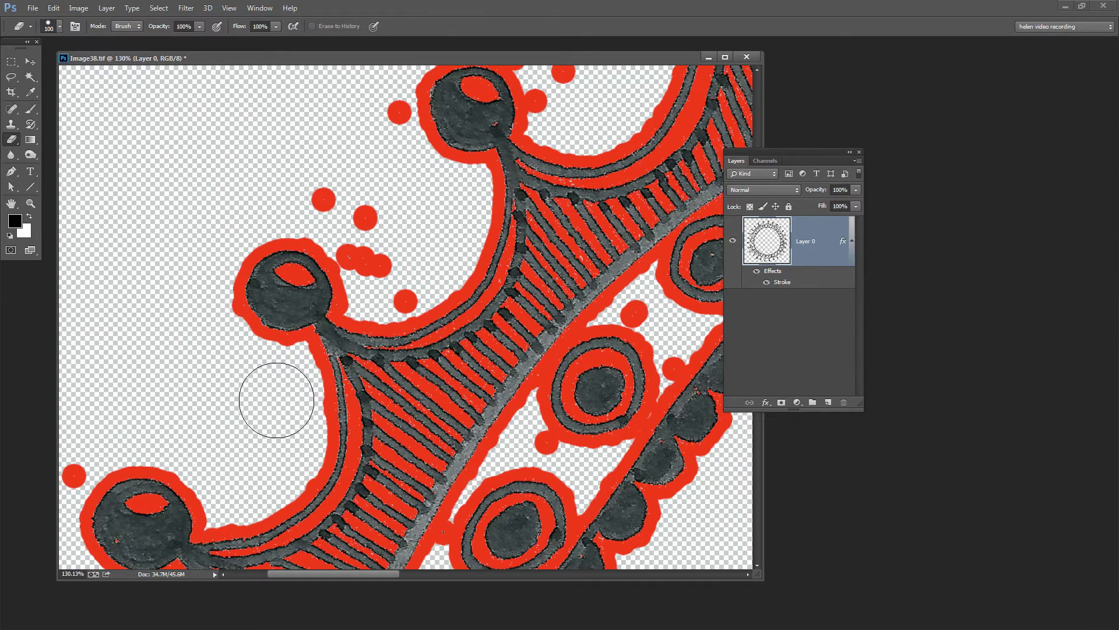
mouse_move(427, 298)
left_mouse_down()
mouse_move(365, 220)
mouse_move(354, 162)
mouse_move(368, 117)
left_mouse_up()
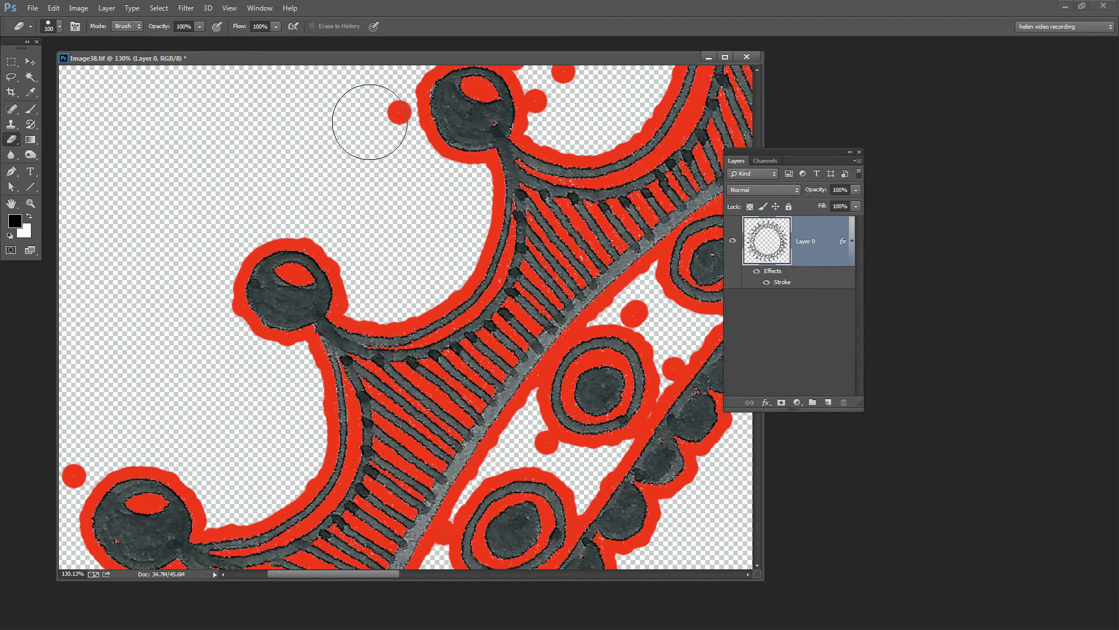
left_click(69, 457)
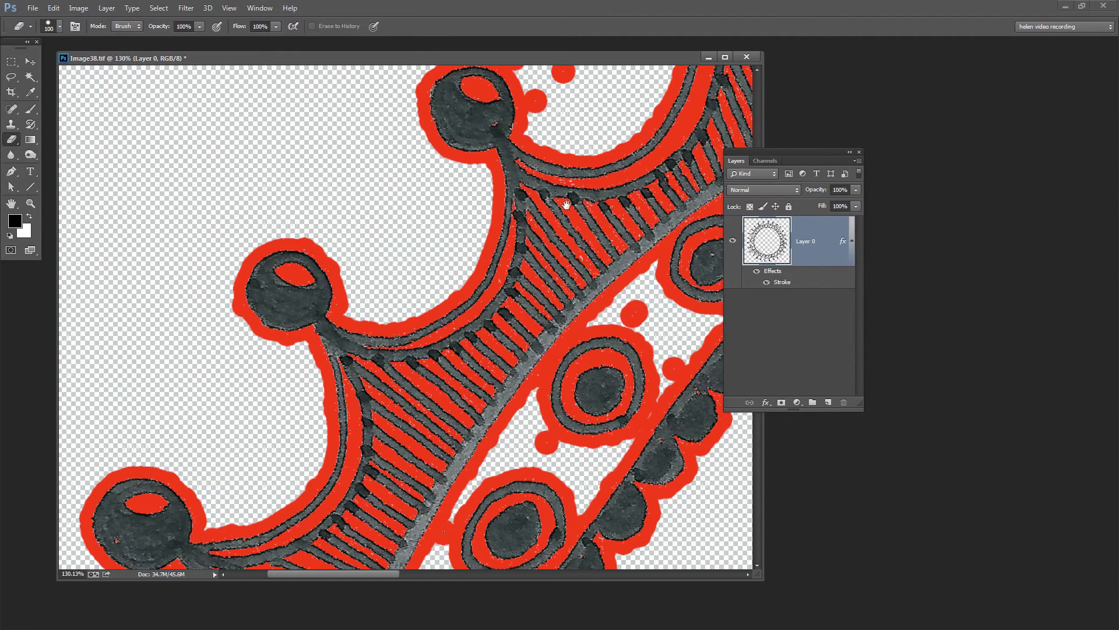
- Erase the clustered stray dots around and above the arch
left_click_drag(586, 178, 414, 451)
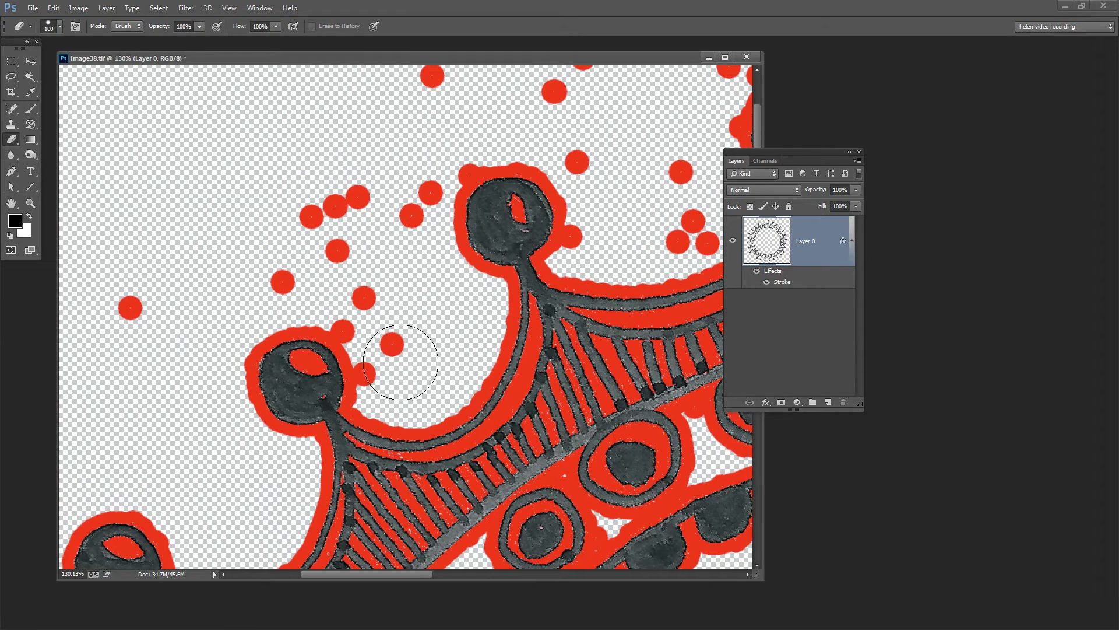
mouse_move(401, 362)
left_mouse_down()
mouse_move(324, 236)
mouse_move(327, 217)
left_mouse_up()
mouse_move(218, 253)
left_mouse_down()
mouse_move(270, 268)
mouse_move(126, 291)
mouse_move(390, 187)
mouse_move(386, 207)
mouse_move(445, 145)
left_mouse_up()
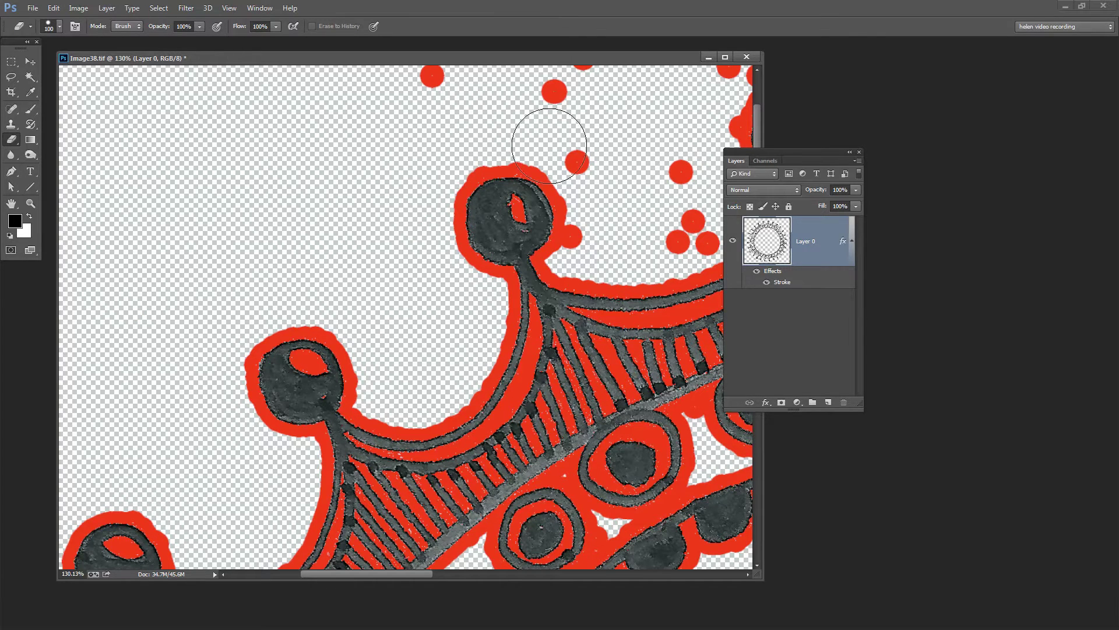
left_click_drag(634, 182, 400, 351)
left_click_drag(451, 380, 443, 317)
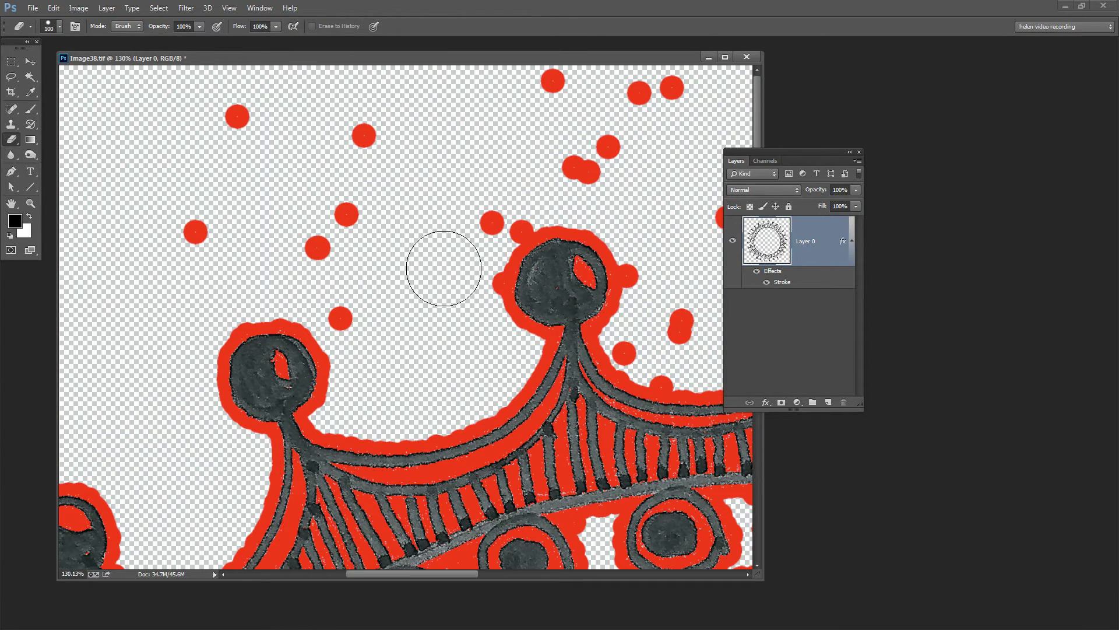
left_click_drag(474, 238, 499, 212)
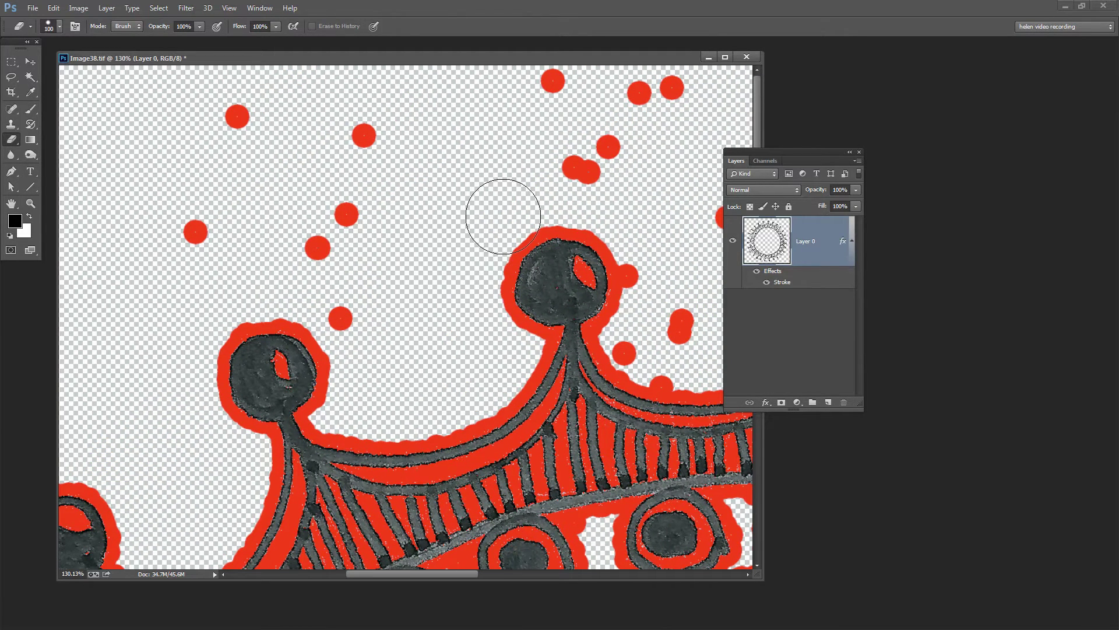
mouse_move(656, 269)
left_mouse_down()
mouse_move(645, 324)
mouse_move(659, 324)
mouse_move(662, 349)
left_mouse_up()
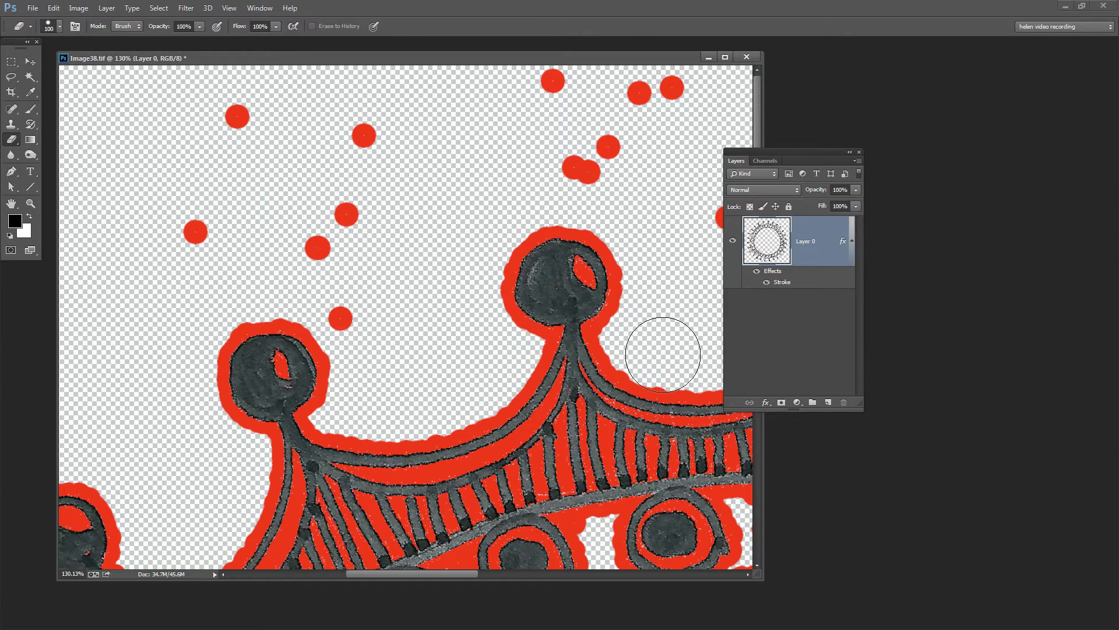
left_click_drag(340, 137, 353, 233)
mouse_move(358, 296)
left_mouse_down()
mouse_move(215, 179)
mouse_move(180, 178)
mouse_move(210, 143)
mouse_move(257, 132)
mouse_move(219, 201)
mouse_move(284, 175)
left_mouse_up()
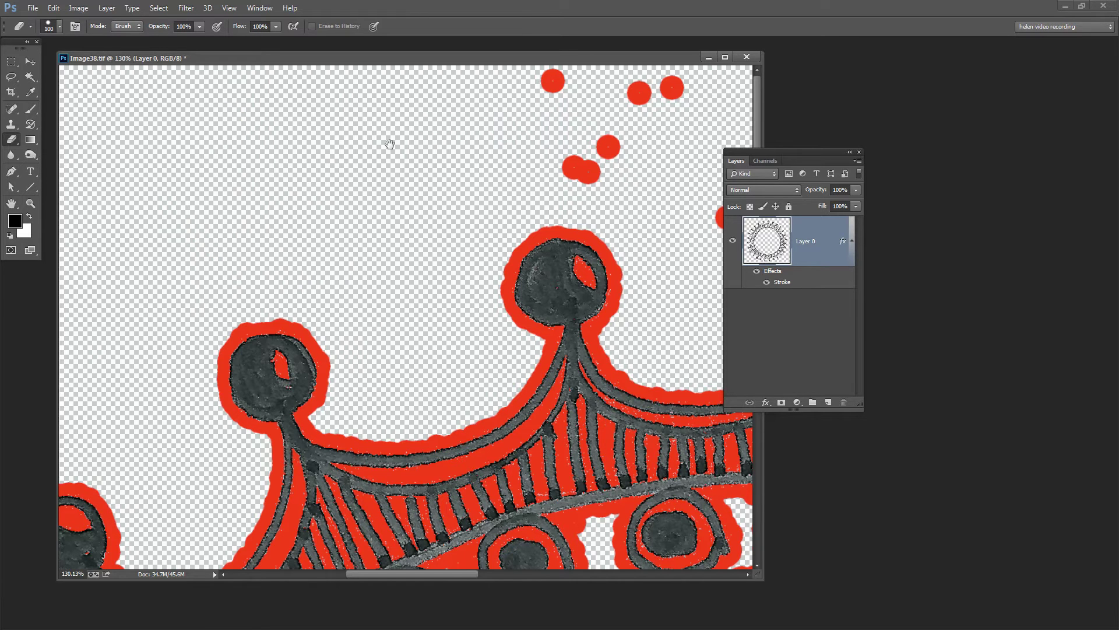
- Erase the stray dots and small red bumps above the crowns
left_click_drag(388, 143, 125, 256)
mouse_move(289, 82)
left_mouse_down()
mouse_move(350, 125)
mouse_move(312, 150)
mouse_move(472, 214)
mouse_move(554, 99)
mouse_move(650, 87)
mouse_move(620, 105)
mouse_move(274, 122)
left_mouse_up()
mouse_move(379, 249)
left_mouse_down()
mouse_move(356, 345)
mouse_move(369, 357)
mouse_move(392, 311)
mouse_move(406, 161)
mouse_move(517, 130)
left_mouse_up()
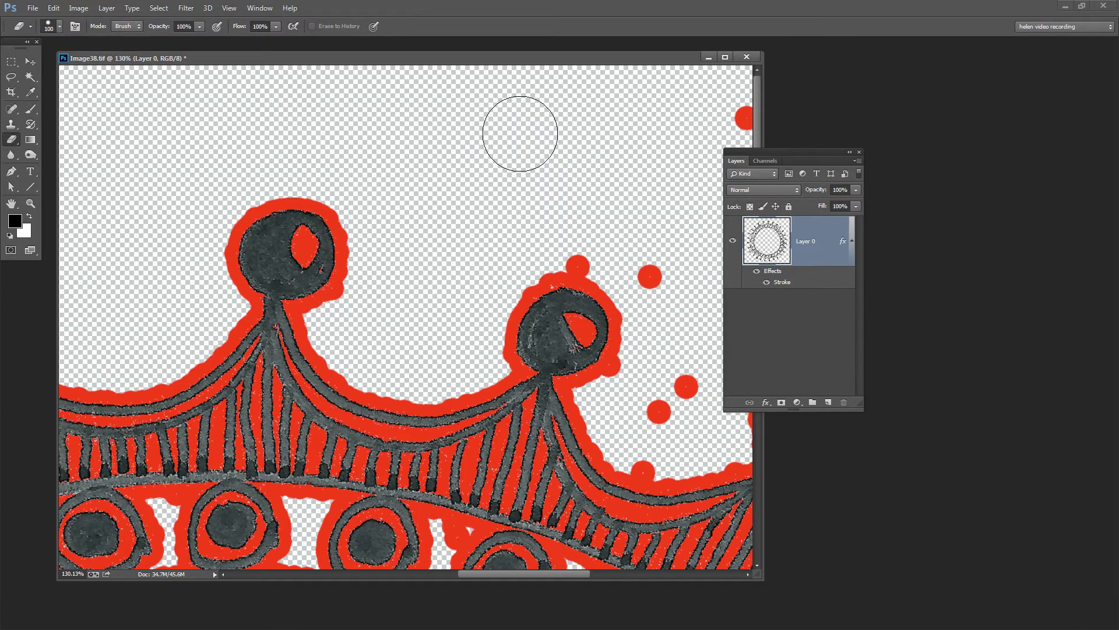
left_click_drag(618, 204, 349, 195)
mouse_move(305, 229)
left_mouse_down()
mouse_move(389, 229)
mouse_move(395, 338)
mouse_move(380, 427)
mouse_move(420, 428)
mouse_move(466, 386)
mouse_move(500, 256)
mouse_move(613, 206)
mouse_move(514, 165)
mouse_move(499, 105)
left_mouse_up()
- Erase scattered dots along the inner curve and two dots left of the border
mouse_move(613, 144)
left_mouse_down()
mouse_move(298, 51)
mouse_move(353, 222)
mouse_move(315, 217)
mouse_move(264, 237)
mouse_move(249, 258)
mouse_move(284, 279)
mouse_move(182, 355)
mouse_move(163, 390)
mouse_move(133, 375)
mouse_move(205, 398)
mouse_move(236, 366)
mouse_move(289, 341)
mouse_move(401, 427)
mouse_move(354, 496)
mouse_move(315, 509)
left_mouse_up()
mouse_move(499, 374)
left_mouse_down()
mouse_move(490, 230)
mouse_move(299, 136)
left_mouse_up()
mouse_move(272, 219)
left_mouse_down()
mouse_move(348, 195)
mouse_move(353, 209)
mouse_move(335, 233)
mouse_move(362, 231)
mouse_move(435, 198)
mouse_move(521, 190)
mouse_move(495, 300)
mouse_move(464, 337)
mouse_move(479, 288)
mouse_move(534, 269)
mouse_move(509, 374)
mouse_move(406, 416)
mouse_move(380, 415)
mouse_move(470, 429)
mouse_move(512, 450)
mouse_move(493, 461)
mouse_move(629, 357)
mouse_move(612, 480)
mouse_move(595, 511)
mouse_move(567, 358)
mouse_move(569, 86)
left_mouse_up()
mouse_move(450, 310)
left_mouse_down()
mouse_move(464, 369)
mouse_move(575, 372)
mouse_move(619, 410)
mouse_move(629, 480)
mouse_move(615, 551)
mouse_move(609, 443)
left_mouse_up()
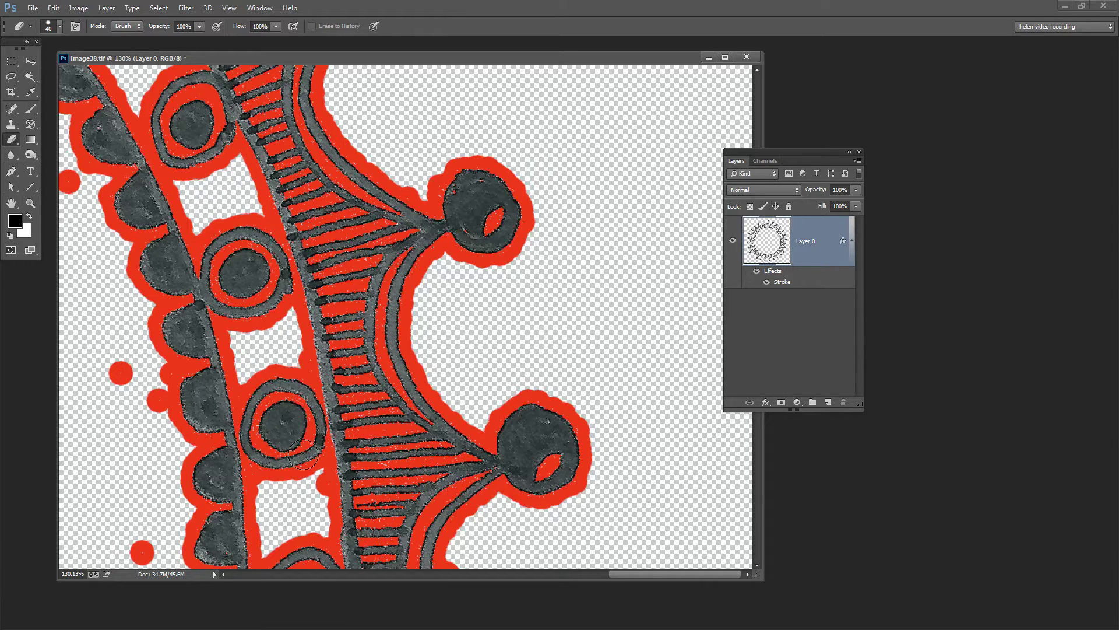
left_click_drag(294, 499, 345, 332)
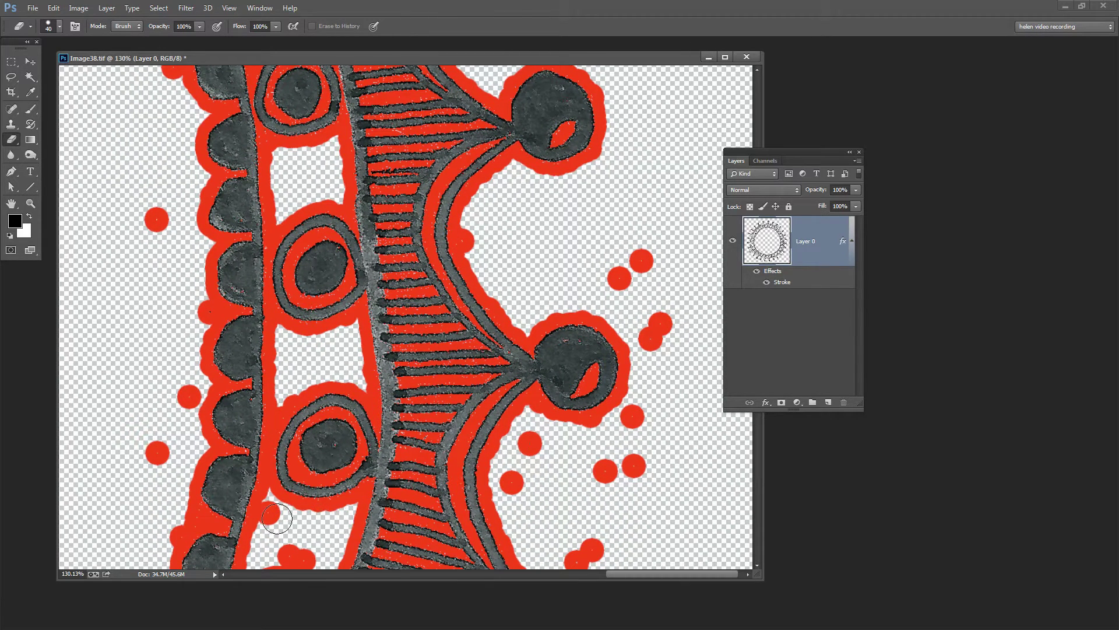
left_click(155, 217)
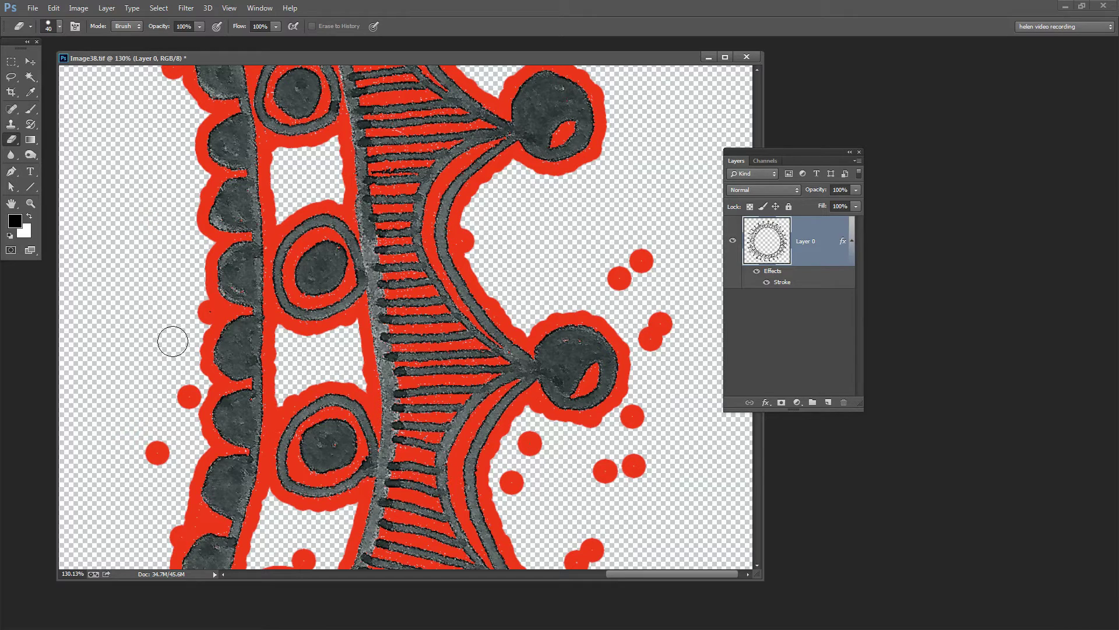
left_click(155, 455)
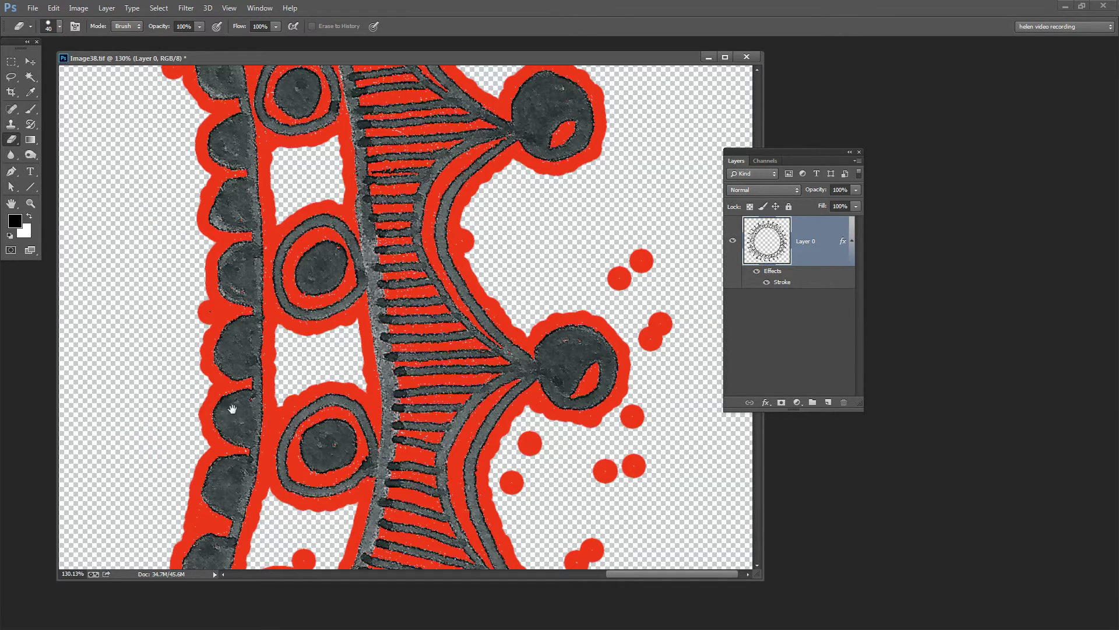
- Erase the four stray red dots beside the border on the lower diagonal ring
left_click_drag(232, 409, 311, 144)
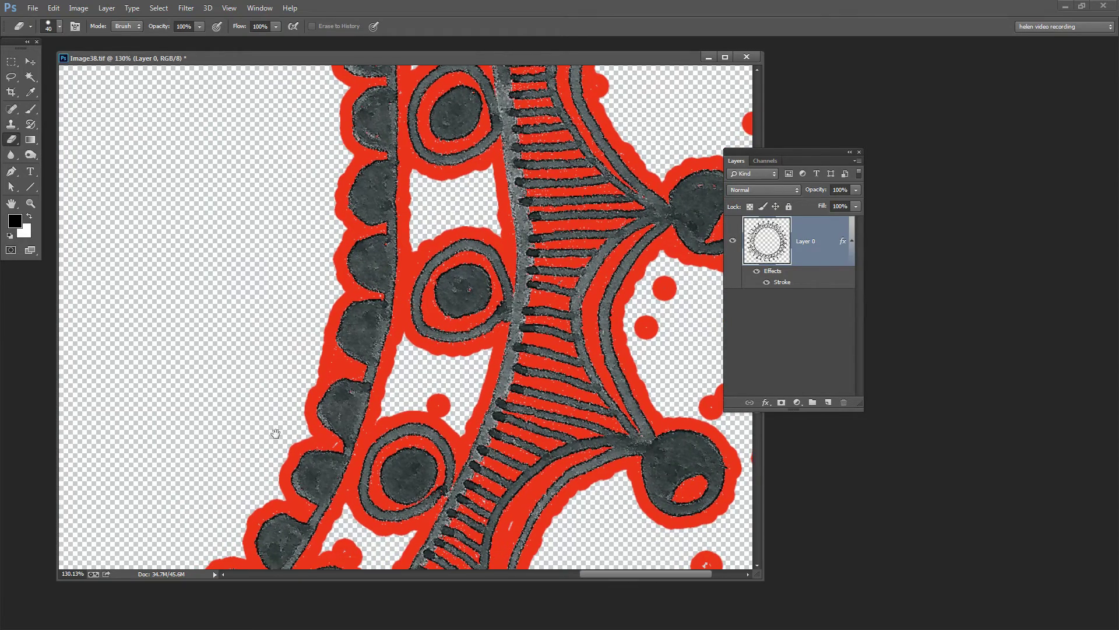
mouse_move(223, 497)
left_mouse_down()
mouse_move(392, 180)
mouse_move(394, 118)
mouse_move(375, 230)
left_mouse_up()
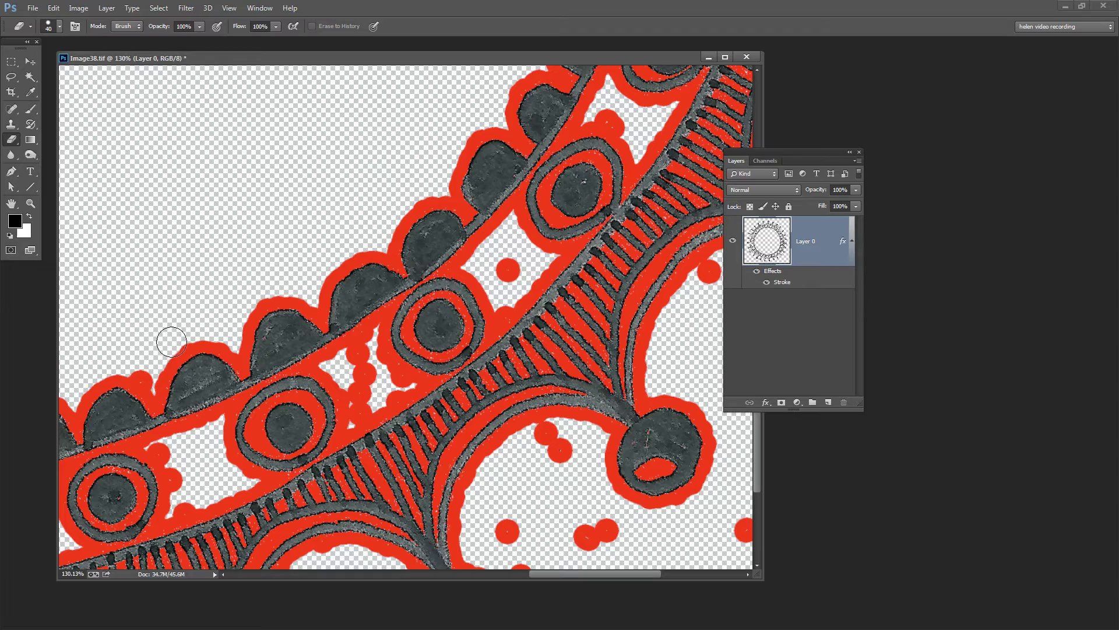
mouse_move(146, 408)
left_mouse_down()
mouse_move(448, 338)
mouse_move(318, 215)
mouse_move(422, 327)
mouse_move(344, 299)
mouse_move(307, 324)
left_mouse_up()
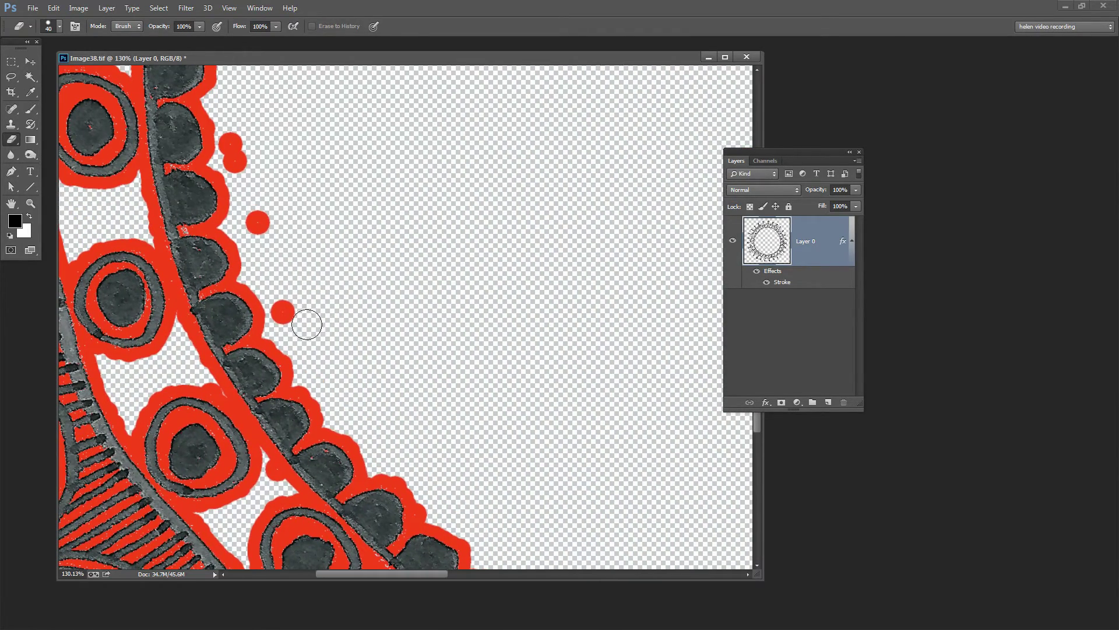
left_click(283, 312)
left_click(257, 223)
left_click(234, 160)
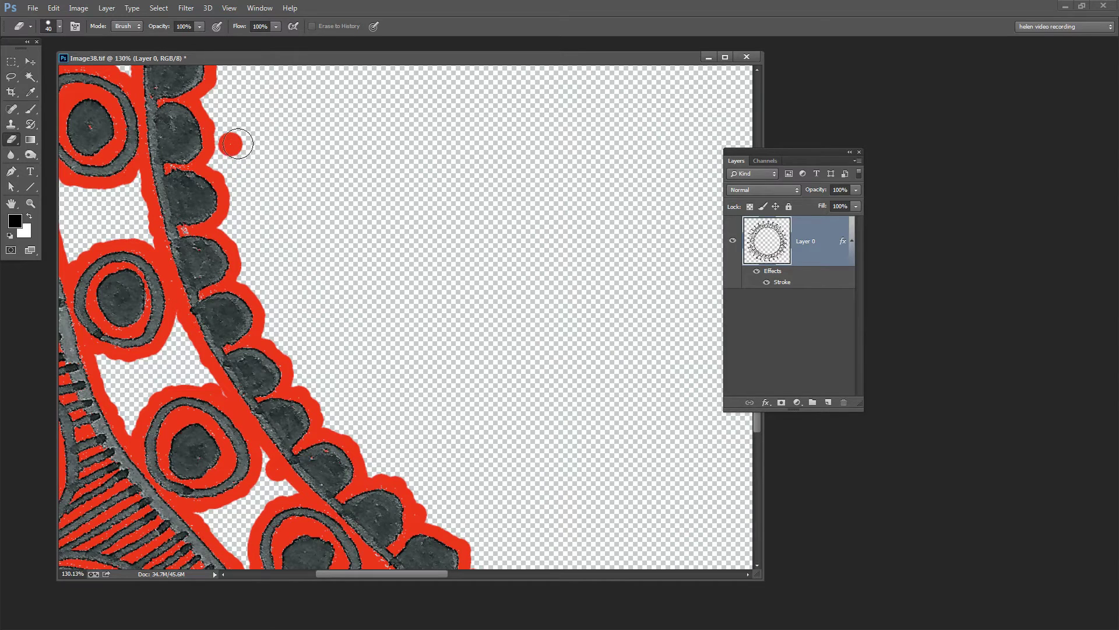
left_click(237, 144)
- Erase the remaining stray dots above the border, including the top dot
mouse_move(299, 157)
left_mouse_down()
mouse_move(408, 351)
mouse_move(406, 397)
mouse_move(366, 258)
mouse_move(365, 285)
left_mouse_up()
left_click(352, 274)
left_click(347, 255)
left_click(387, 123)
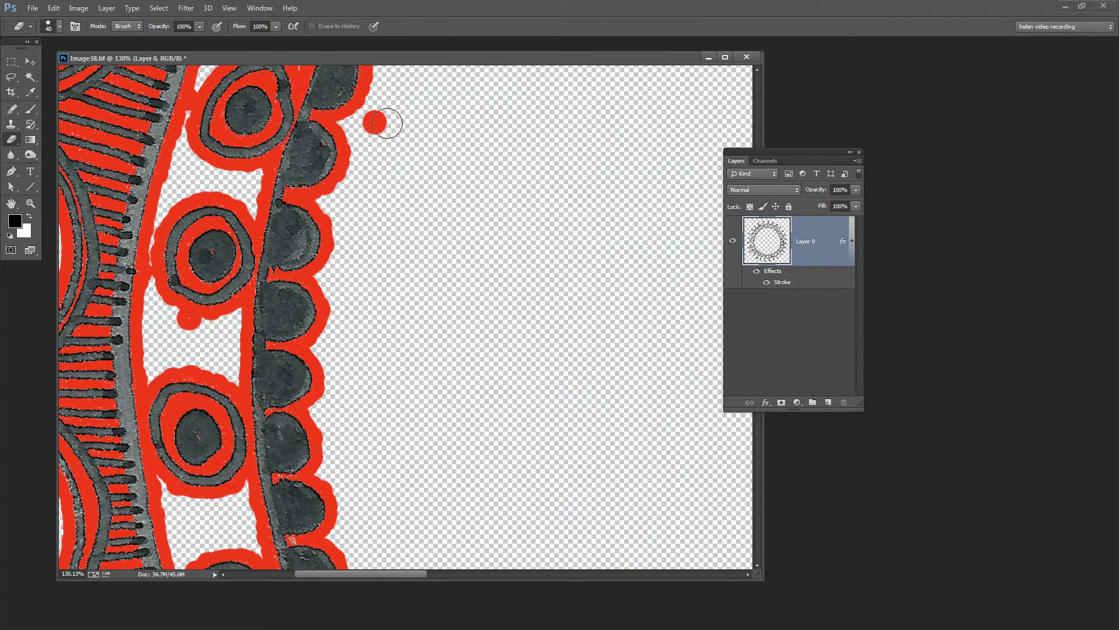
left_click(379, 123)
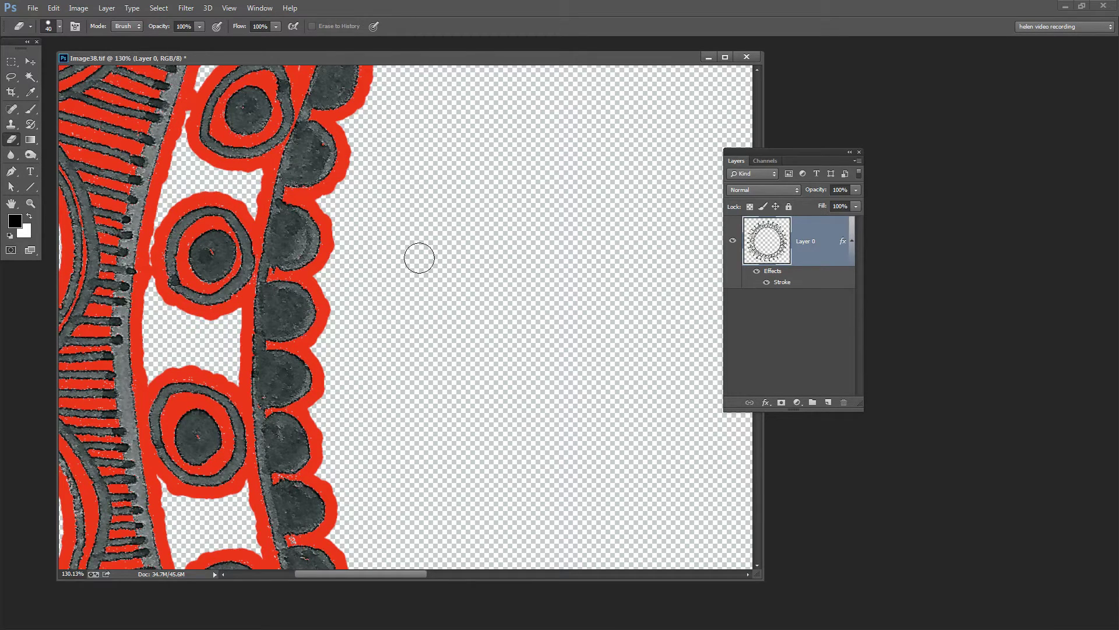
- Zoom out to 25% and drag Layer 0's Stroke effect to the trash
key("z")
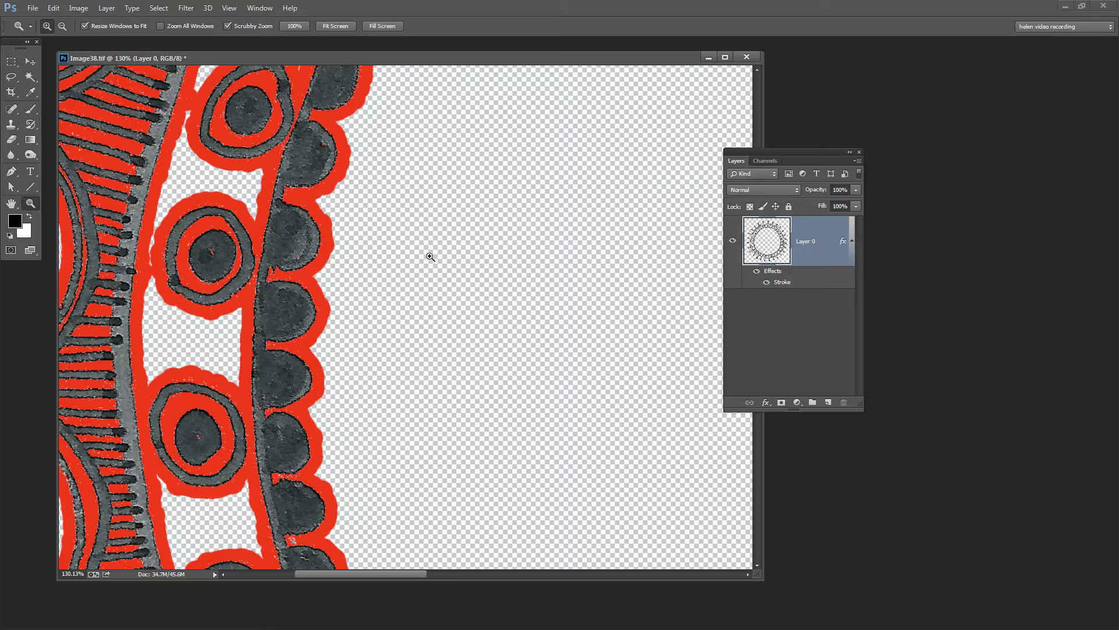
left_click(430, 257, "alt")
left_click(455, 263, "alt")
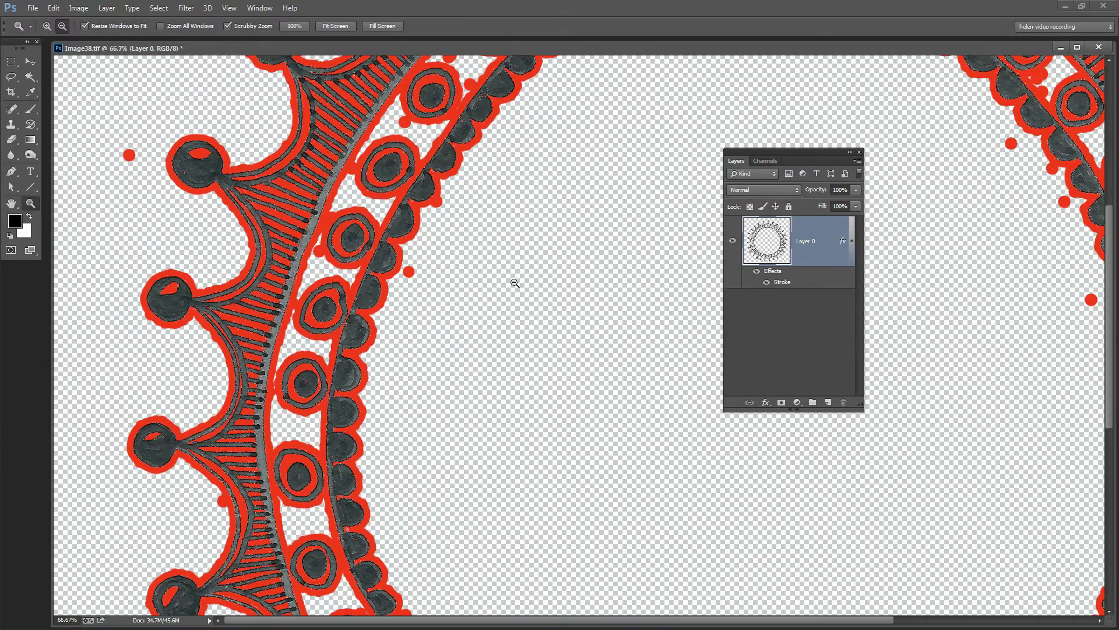
left_click(515, 283, "alt")
left_click(487, 282, "alt")
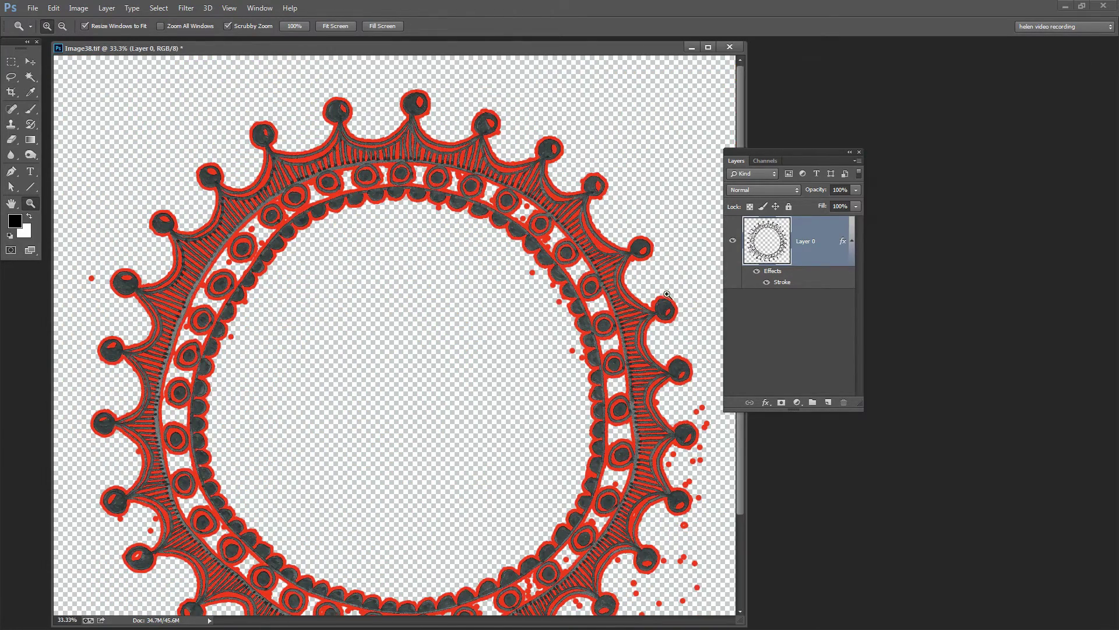
scroll(740, 467, "down", 3)
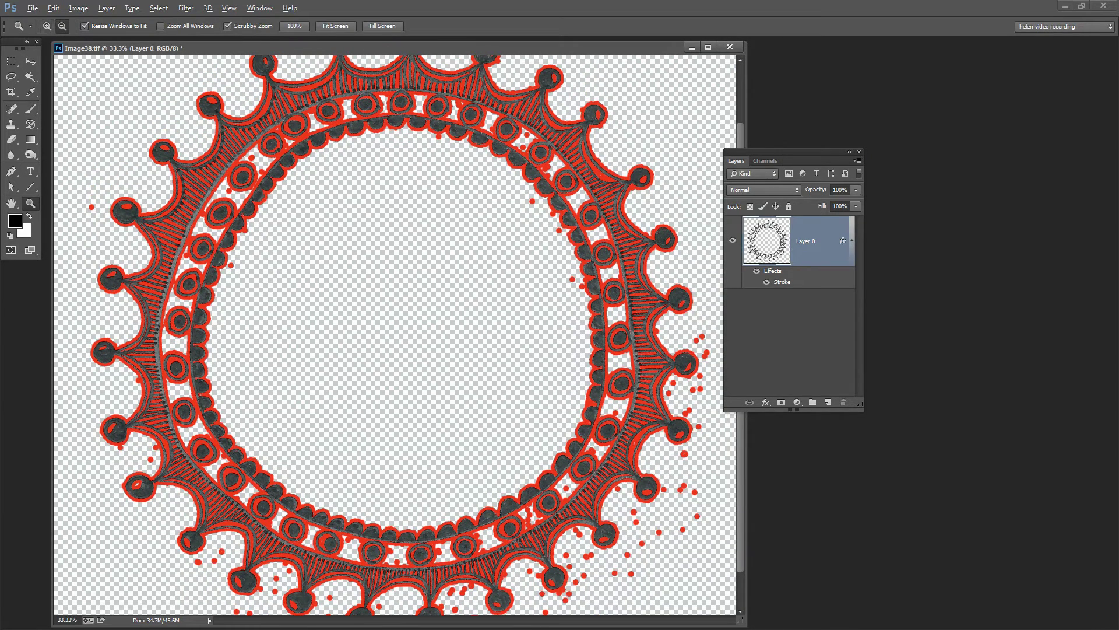
left_click(393, 212, "alt")
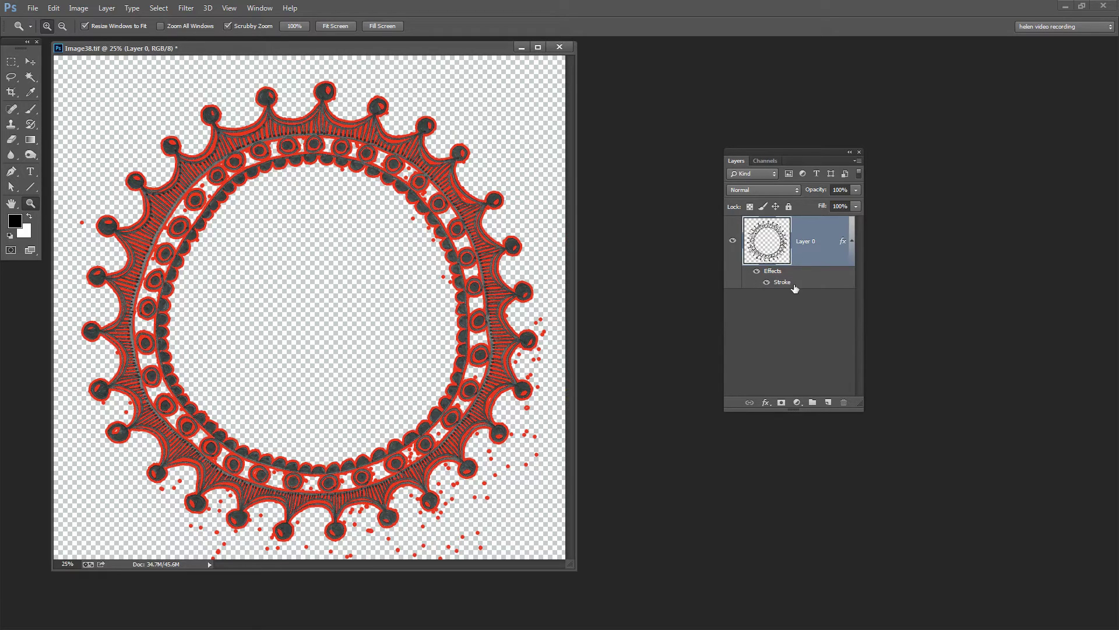
mouse_move(784, 282)
left_mouse_down()
mouse_move(824, 326)
mouse_move(847, 404)
left_mouse_up()
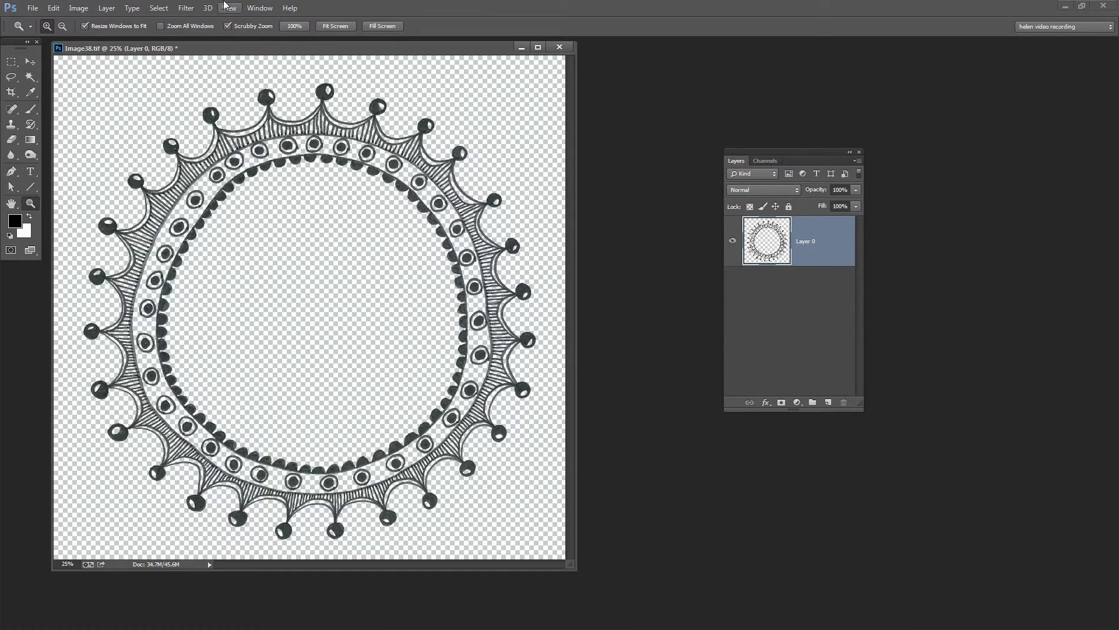
- Pick the Magic Wand, try selecting the transparent surroundings, then deselect
left_click(29, 78)
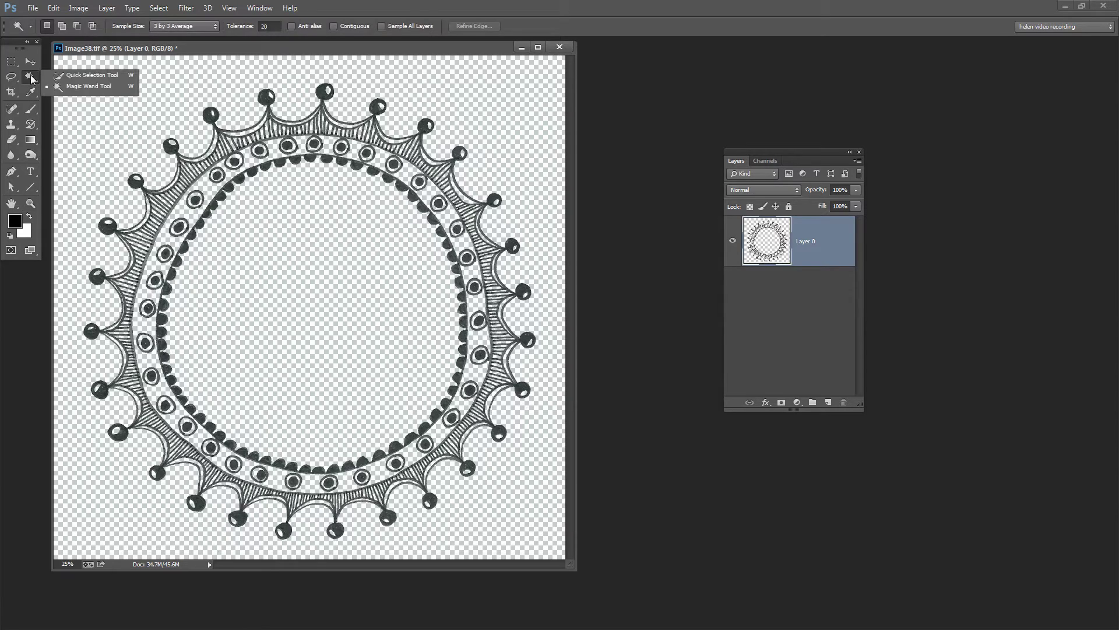
left_click(70, 87)
left_click(265, 64)
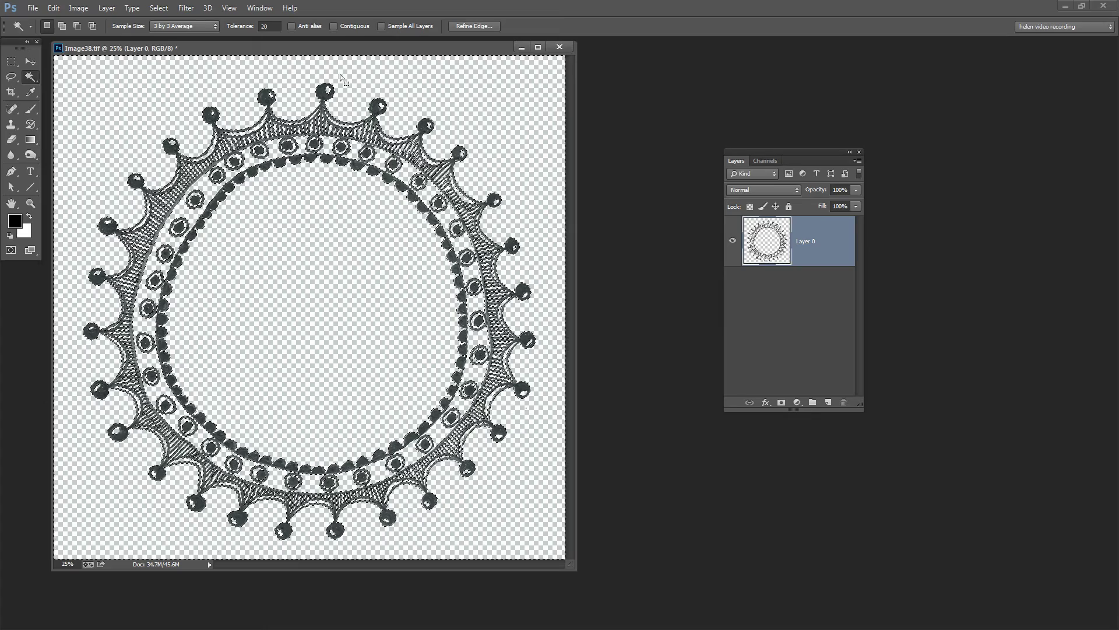
left_click(158, 8)
left_click(175, 29)
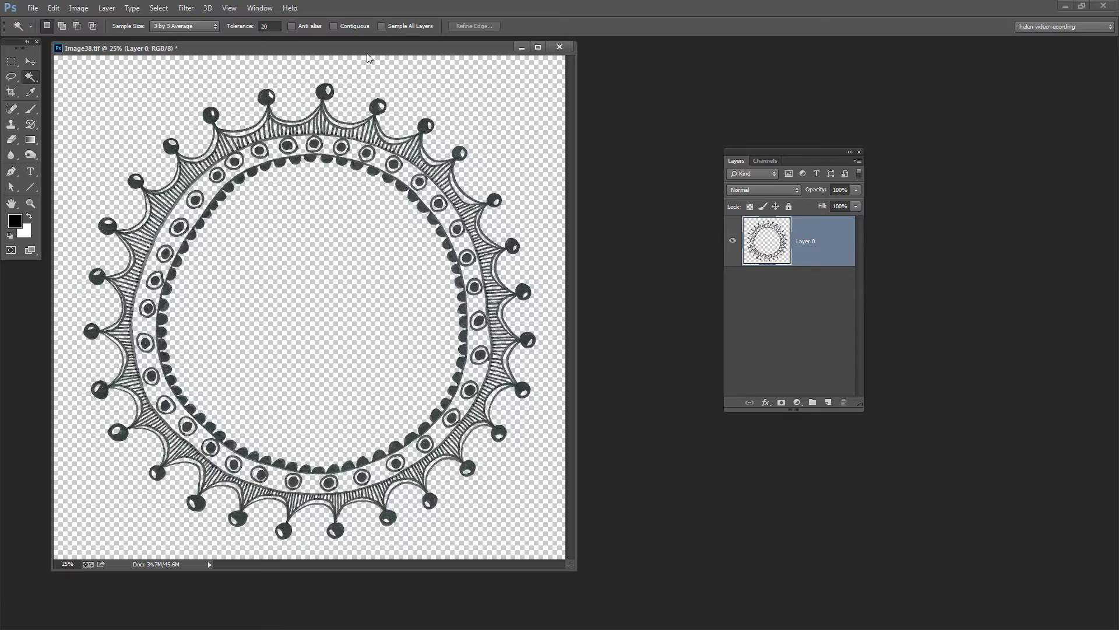
- Turn on Contiguous and select just the transparent hollow at the mandala's centre
left_click(262, 288)
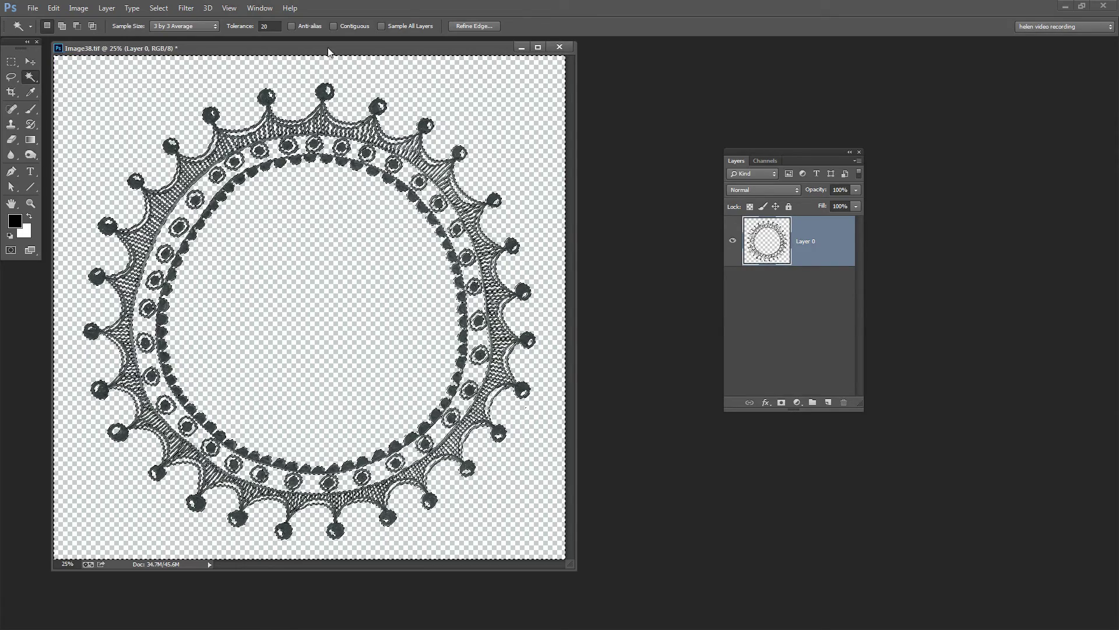
left_click(159, 8)
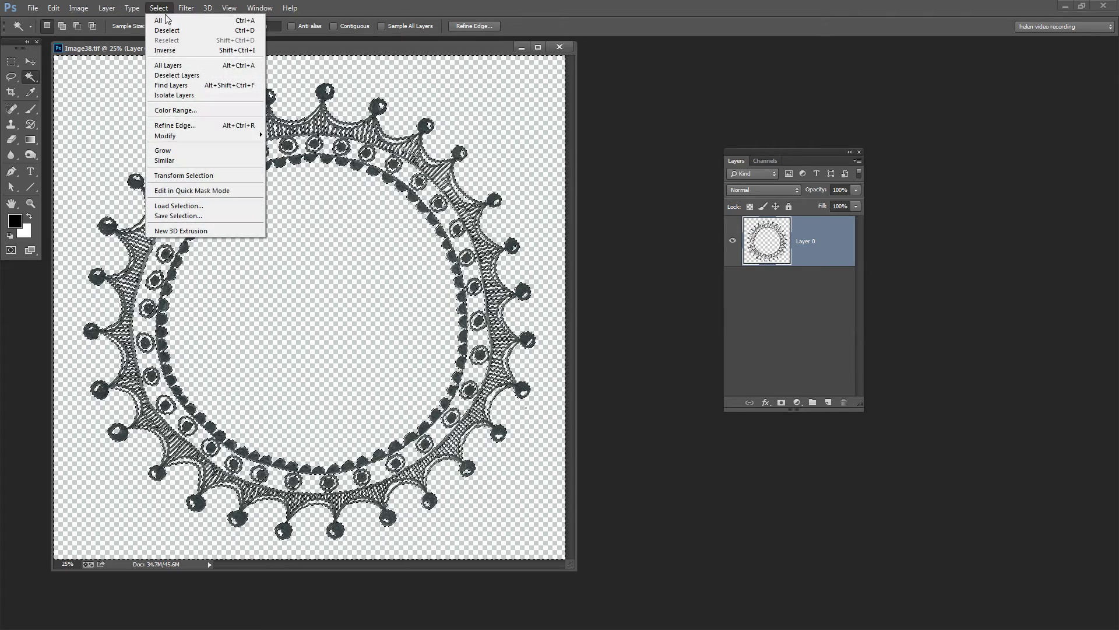
left_click(168, 30)
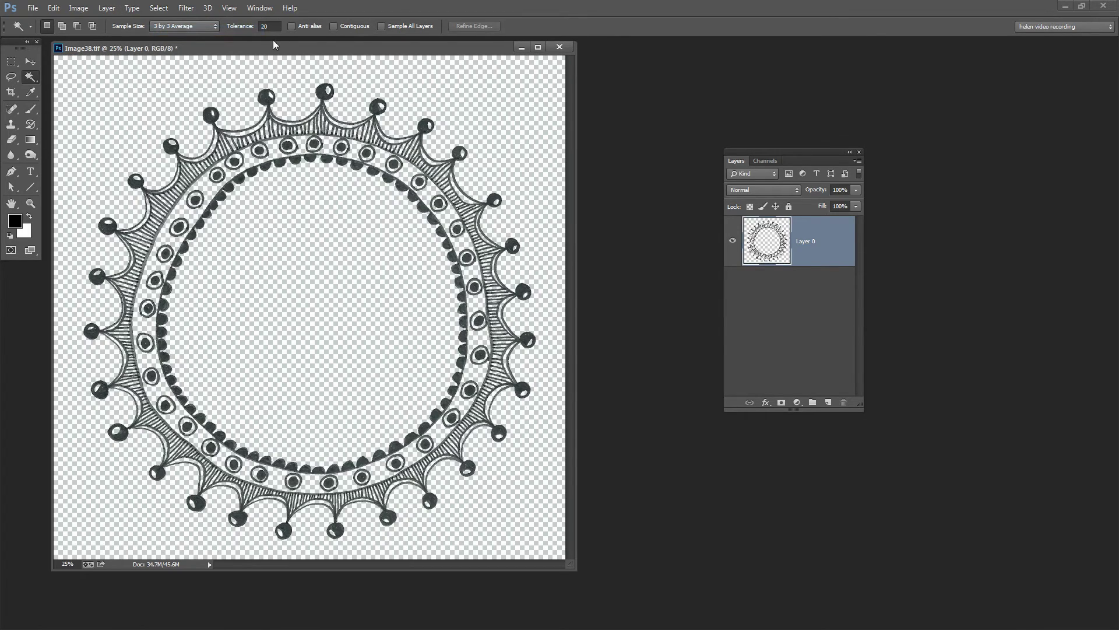
left_click(338, 27)
left_click(297, 325)
- Add Layer 1 beneath Layer 0, invert the selection, and fill everything outside the centre with white
left_click(828, 402)
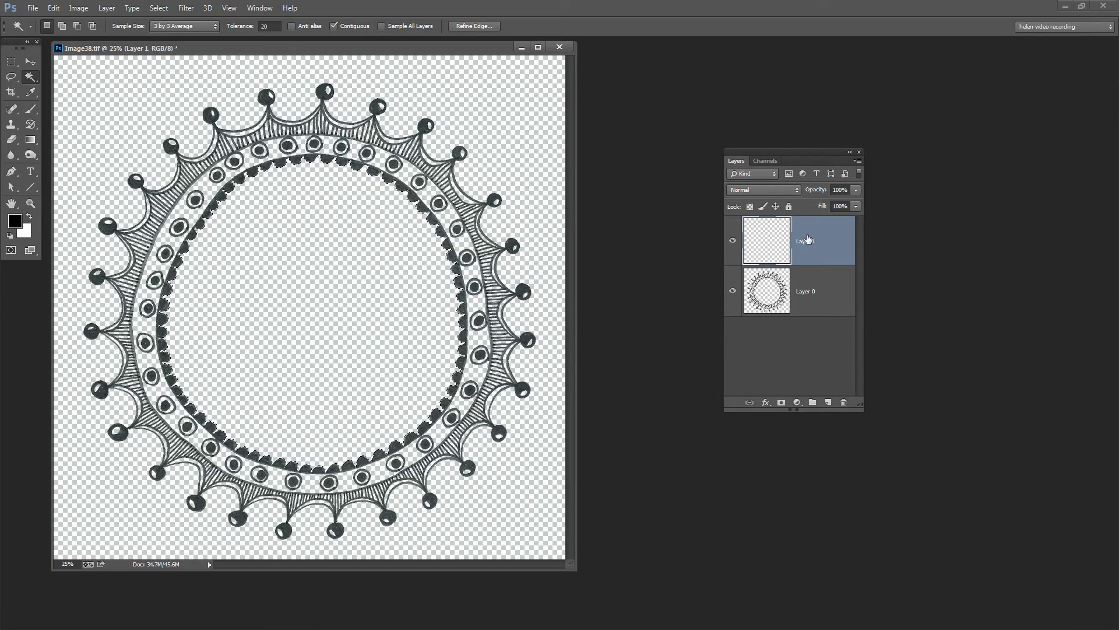
left_click_drag(815, 236, 812, 297)
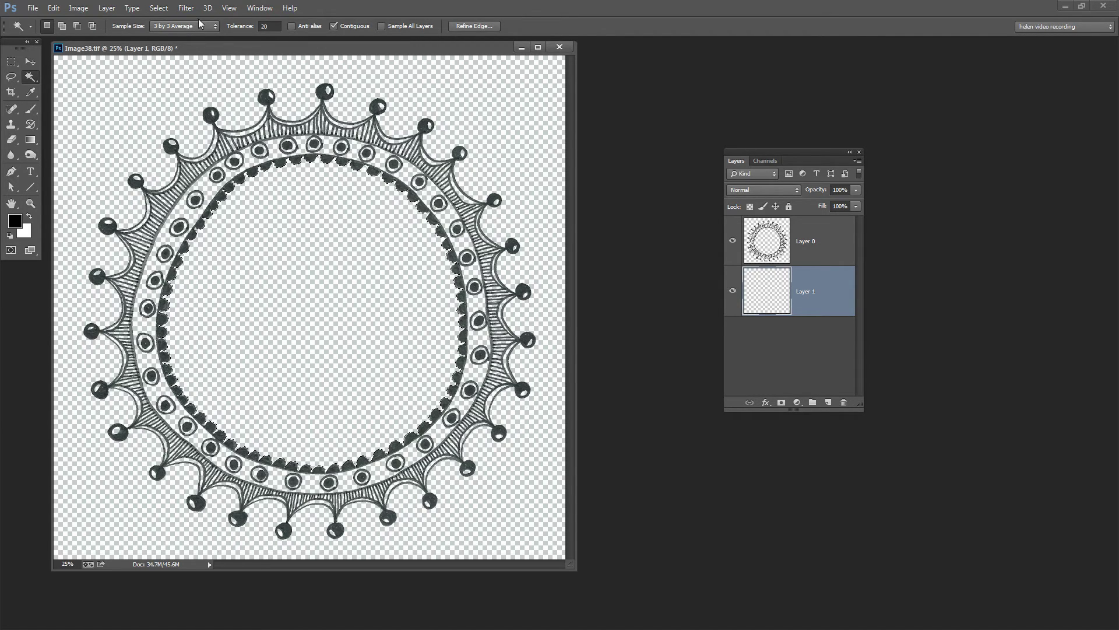
left_click(158, 8)
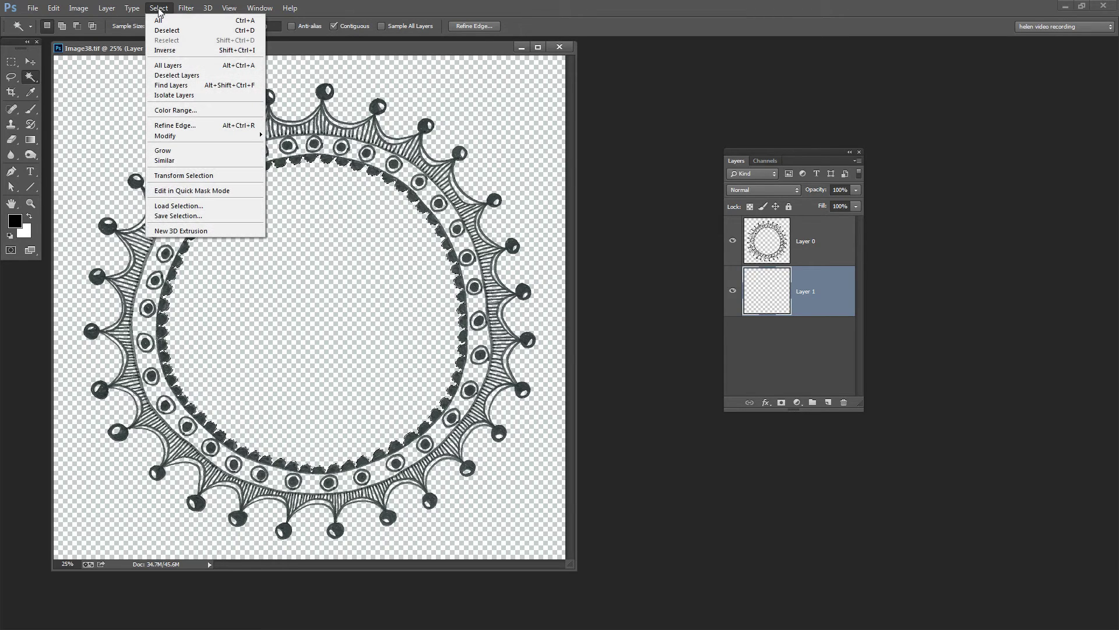
left_click(169, 50)
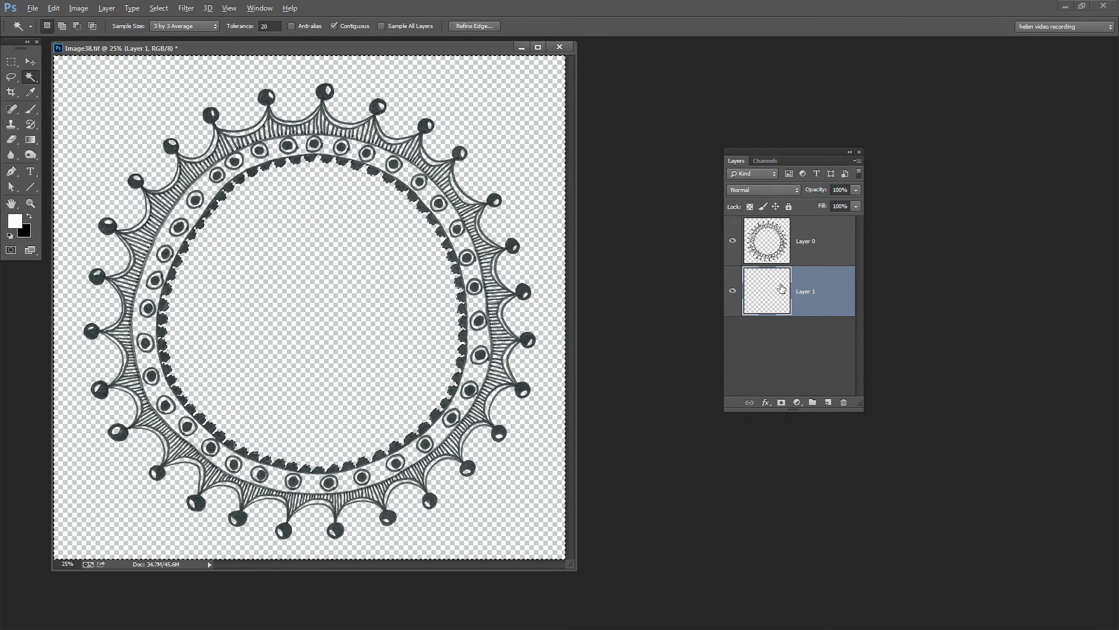
key("alt+BackSpace")
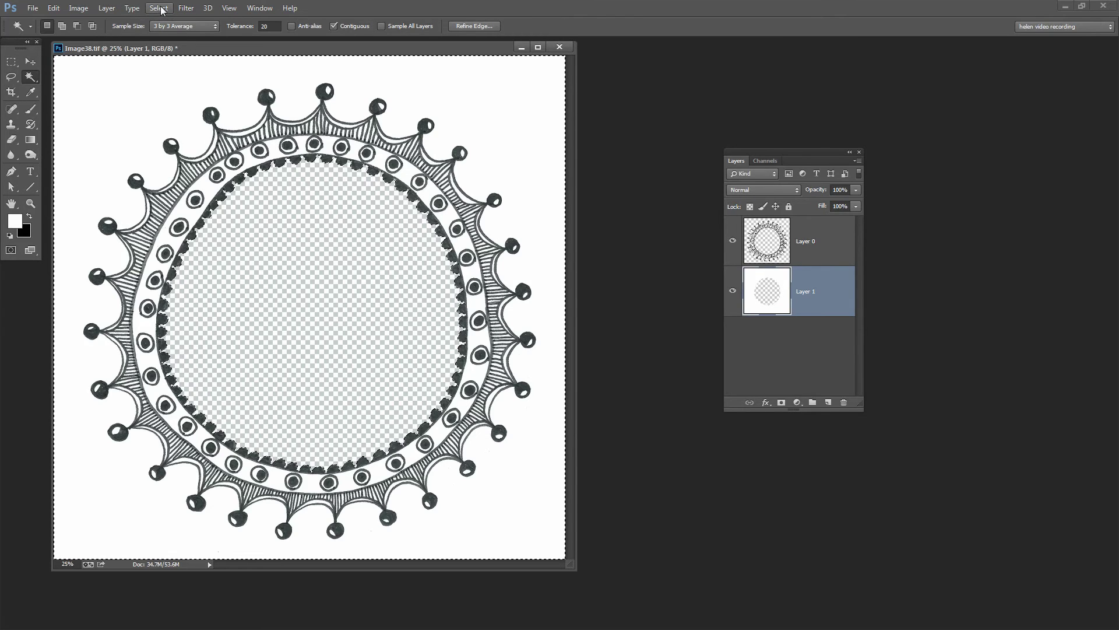
- Deselect, leaving the mandala over white Layer 1 with a transparent centre
left_click(169, 30)
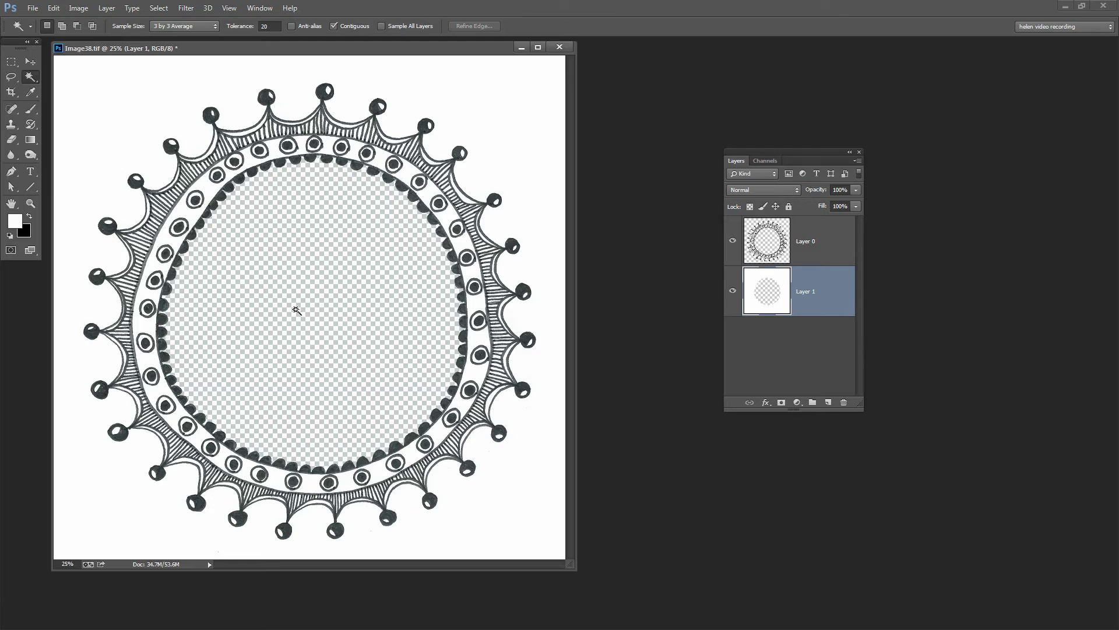
- Bring alii.jpg to the front and arrange its window beside the mandala document
left_click(258, 8)
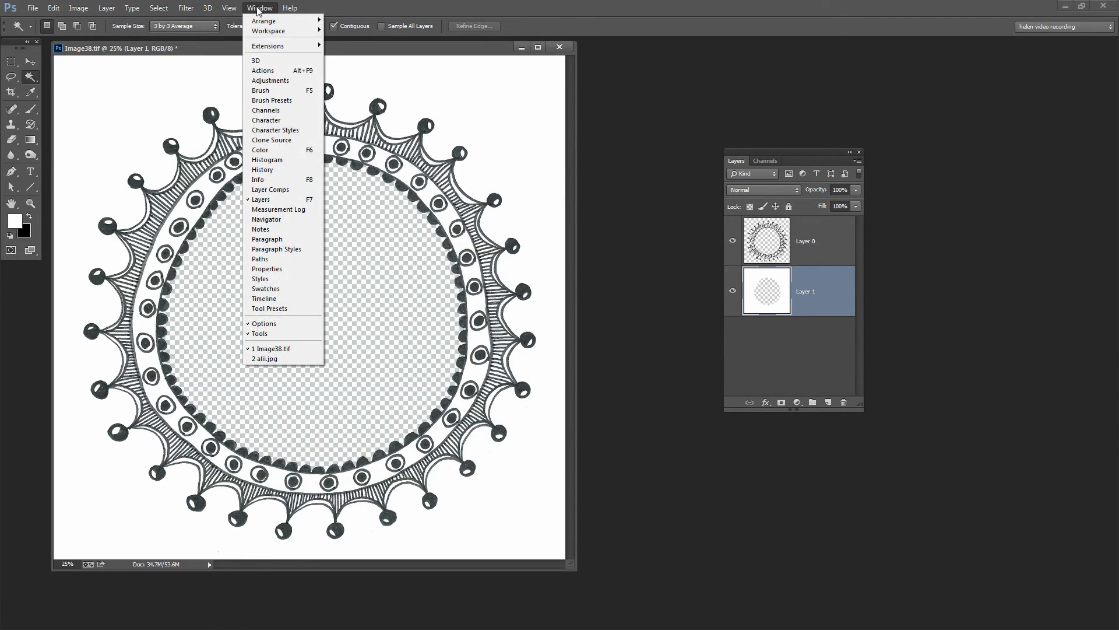
left_click(264, 359)
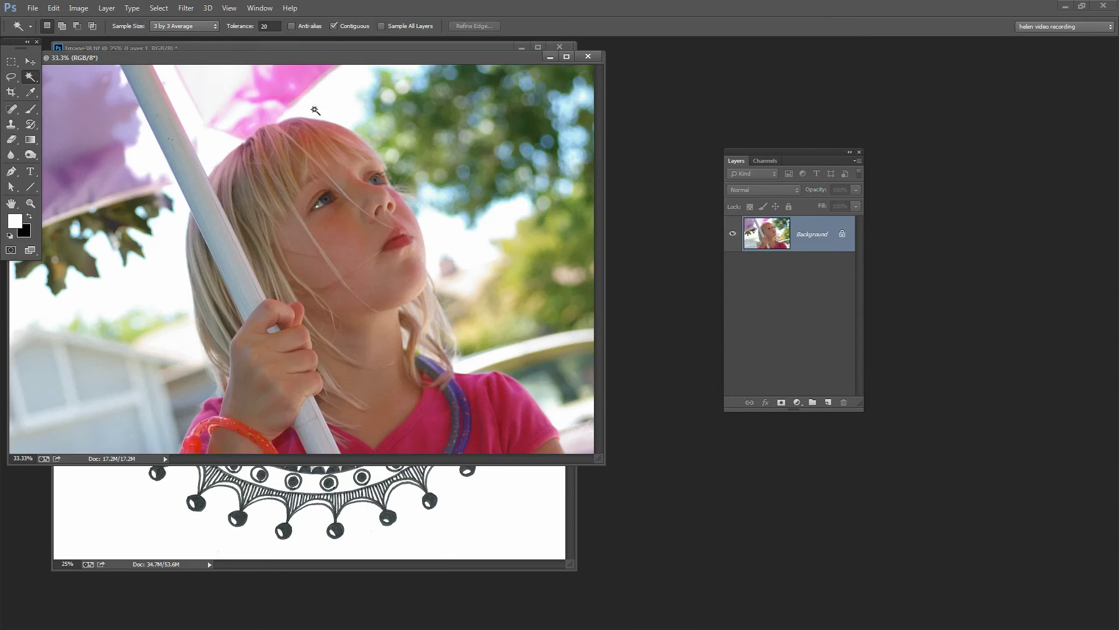
left_click_drag(232, 62, 570, 185)
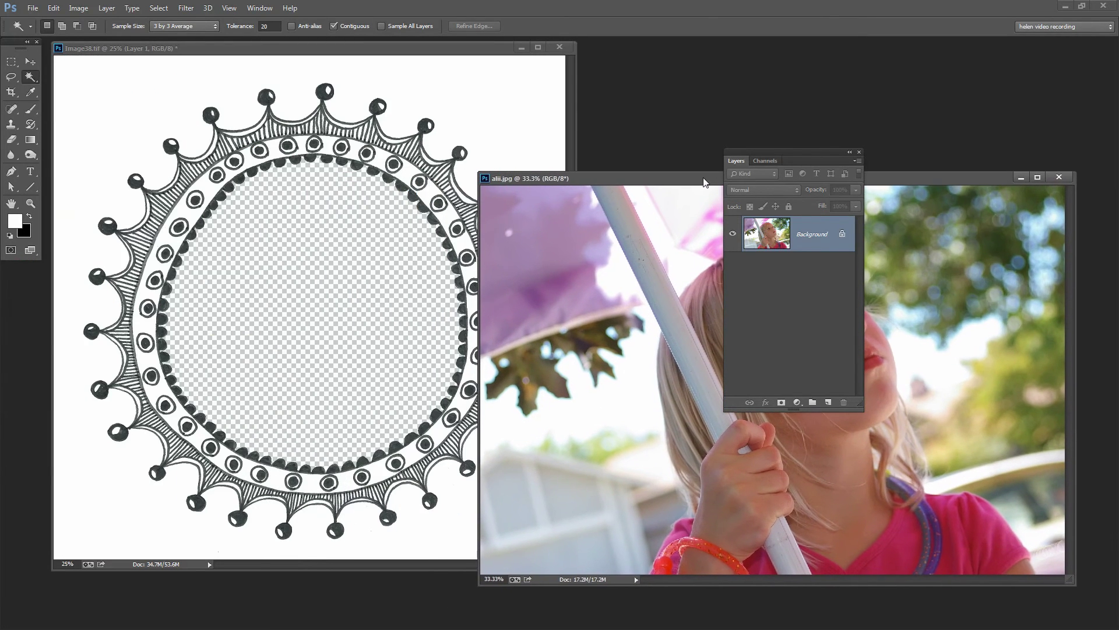
left_click_drag(703, 178, 703, 178)
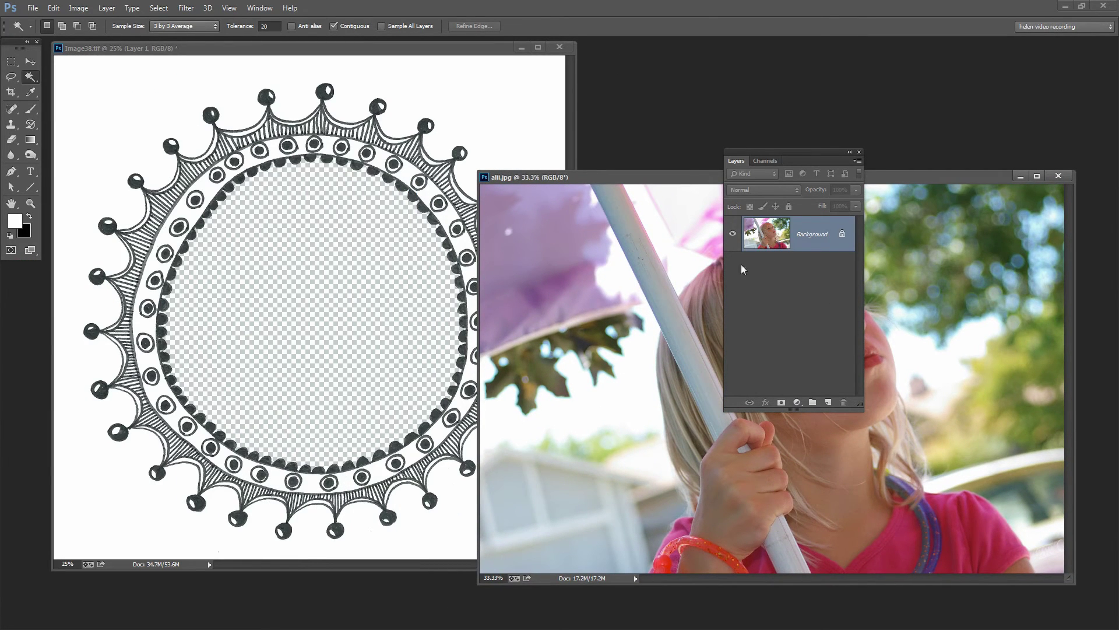
left_click_drag(628, 178, 621, 134)
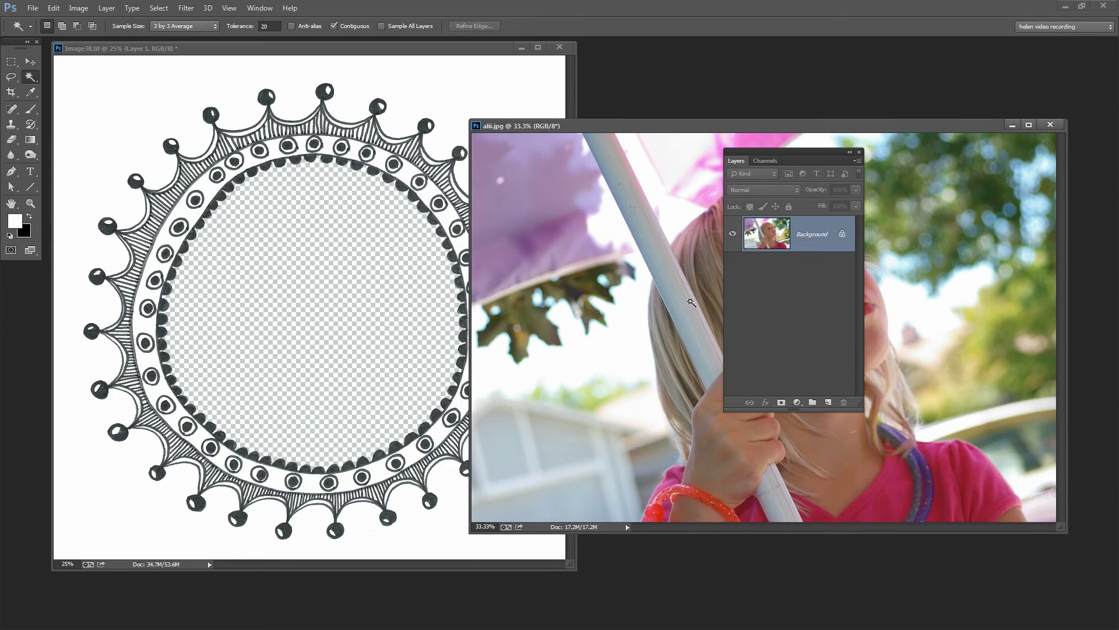
- Select and copy the entire girl photo, then paste it into Image38.tif as Layer 2
left_click(159, 8)
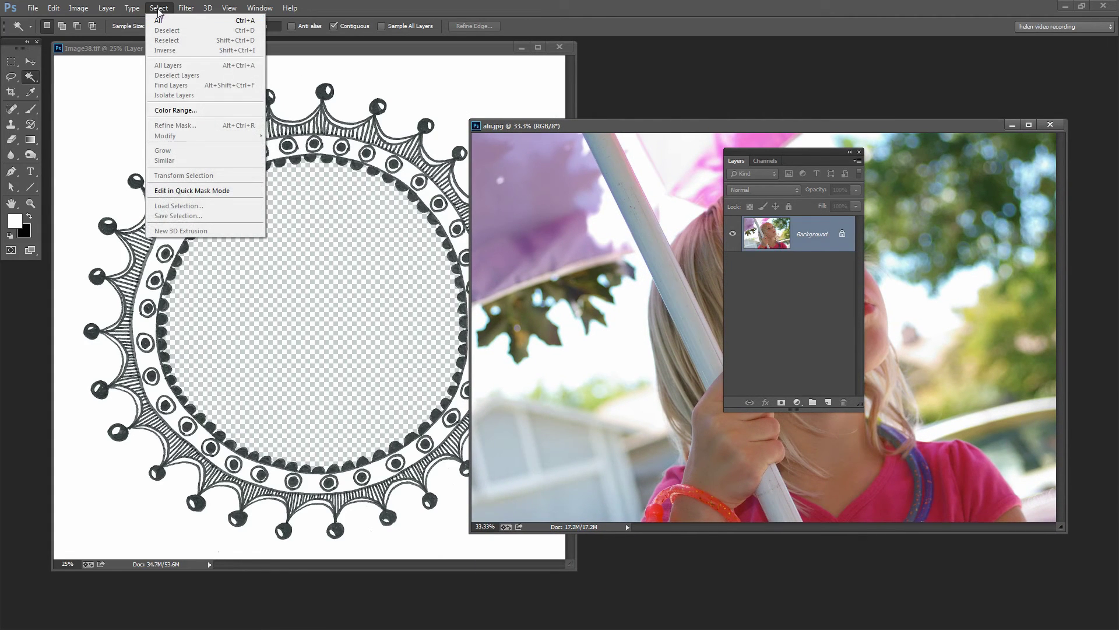
left_click(159, 21)
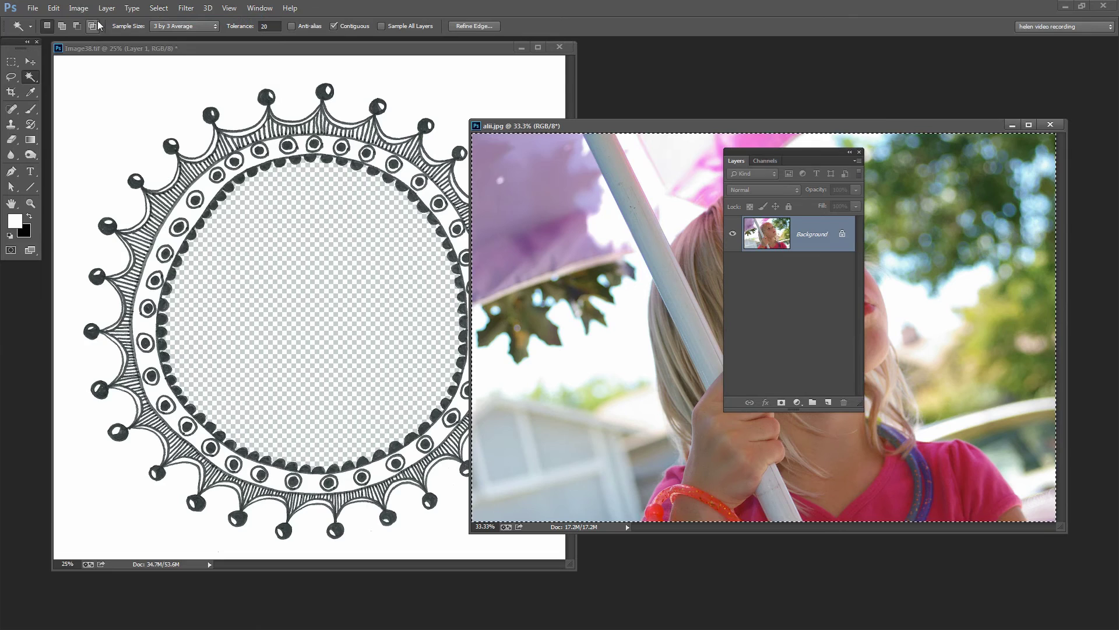
left_click(52, 8)
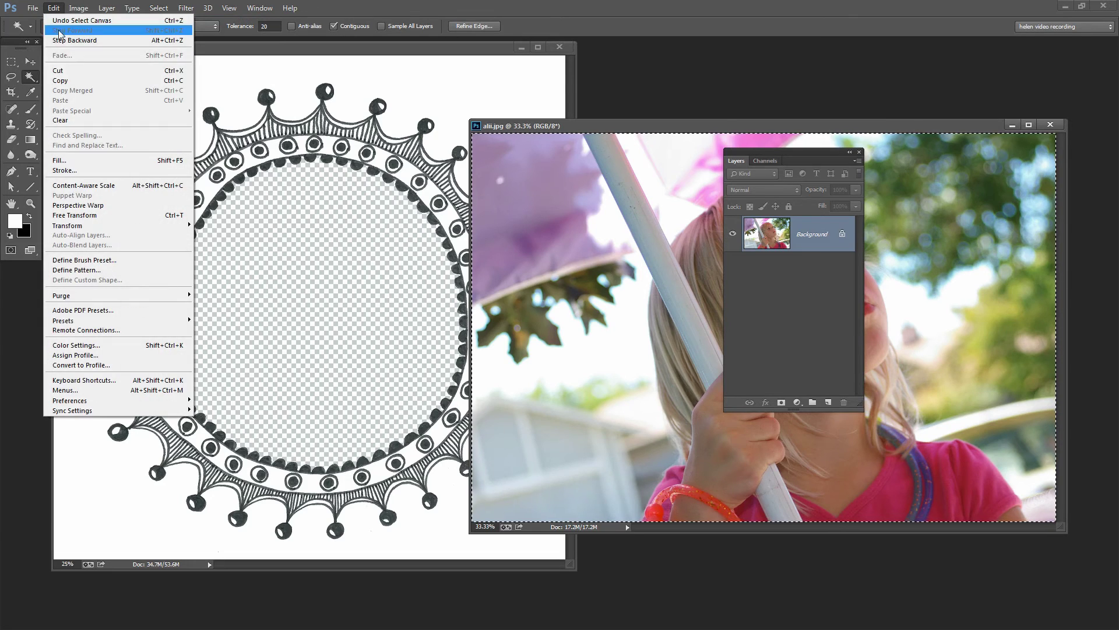
left_click(66, 81)
left_click(211, 47)
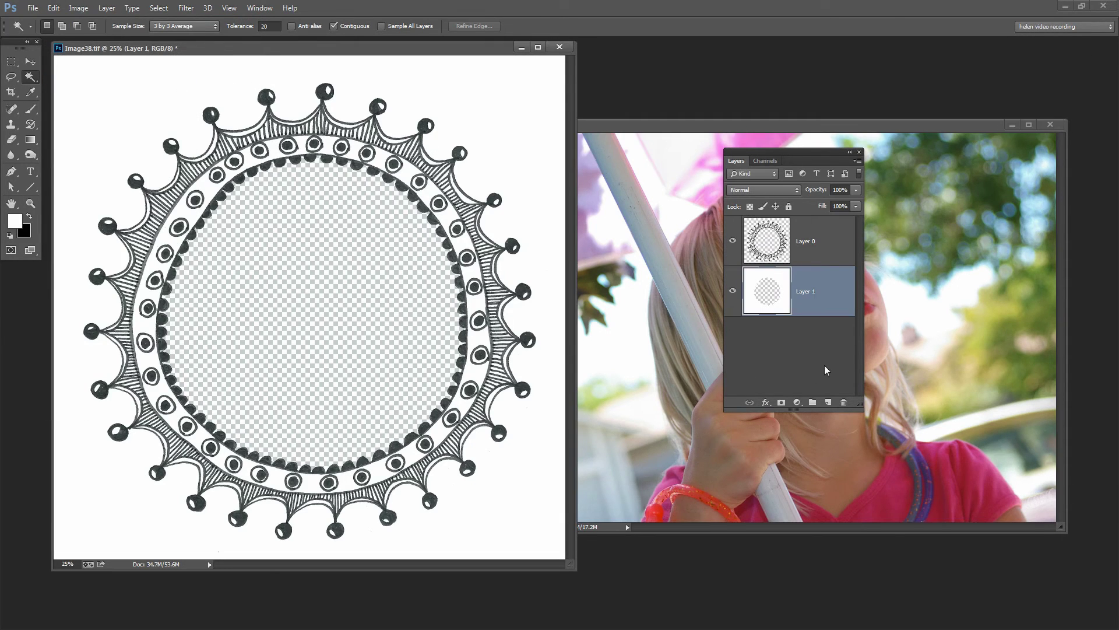
left_click(53, 8)
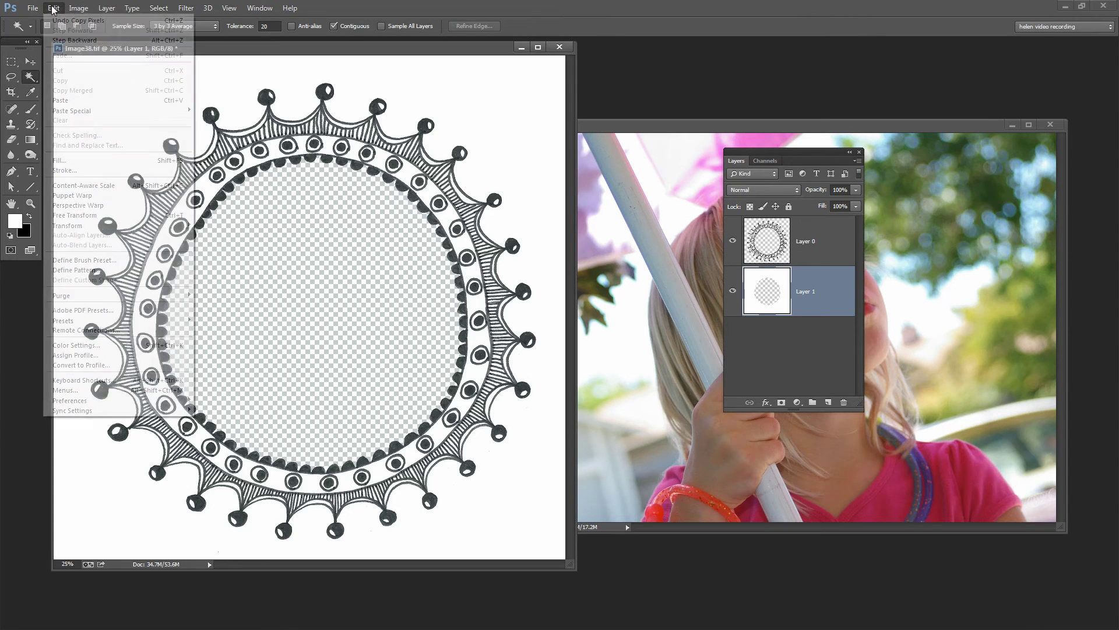
left_click(66, 101)
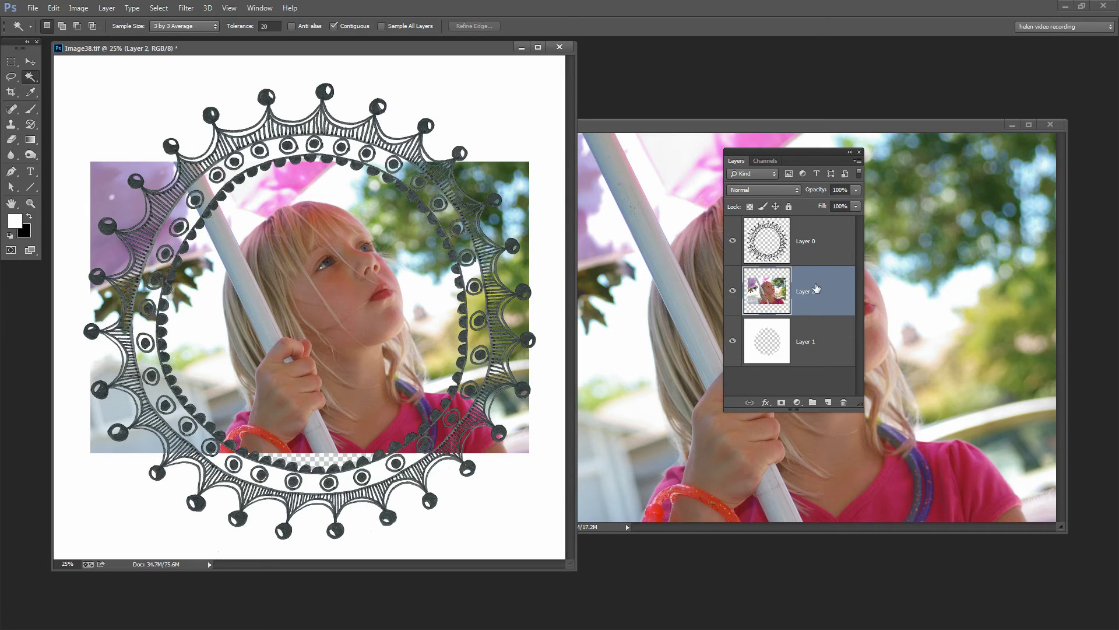
- Move Layer 2 below Layer 1 and shift the photo right and down
left_click_drag(816, 288, 818, 357)
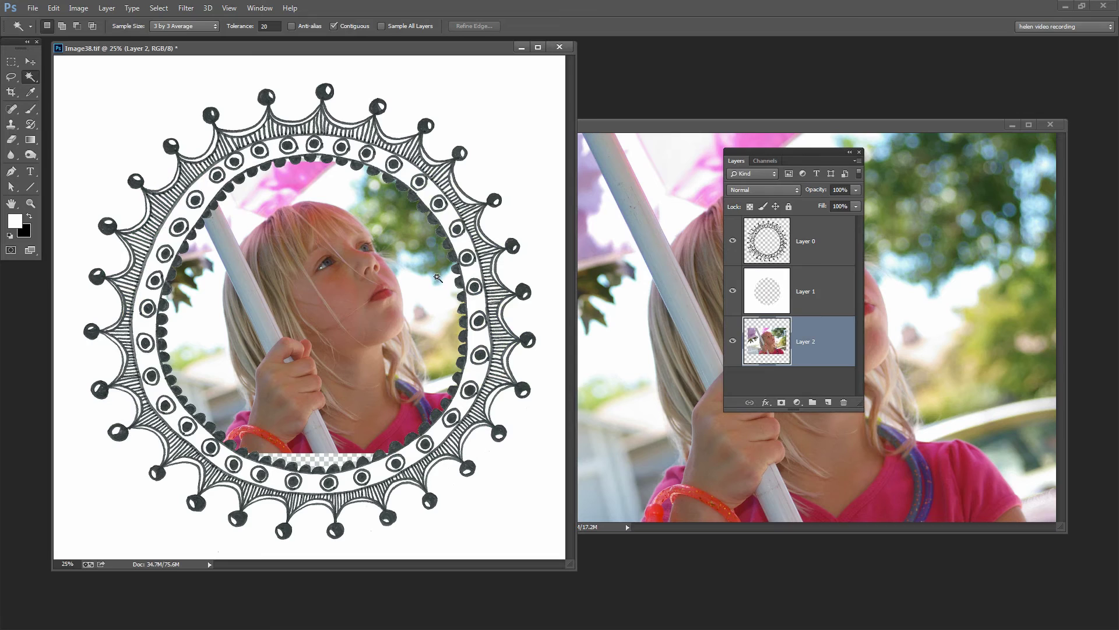
left_click(25, 64)
left_click_drag(235, 249, 202, 261)
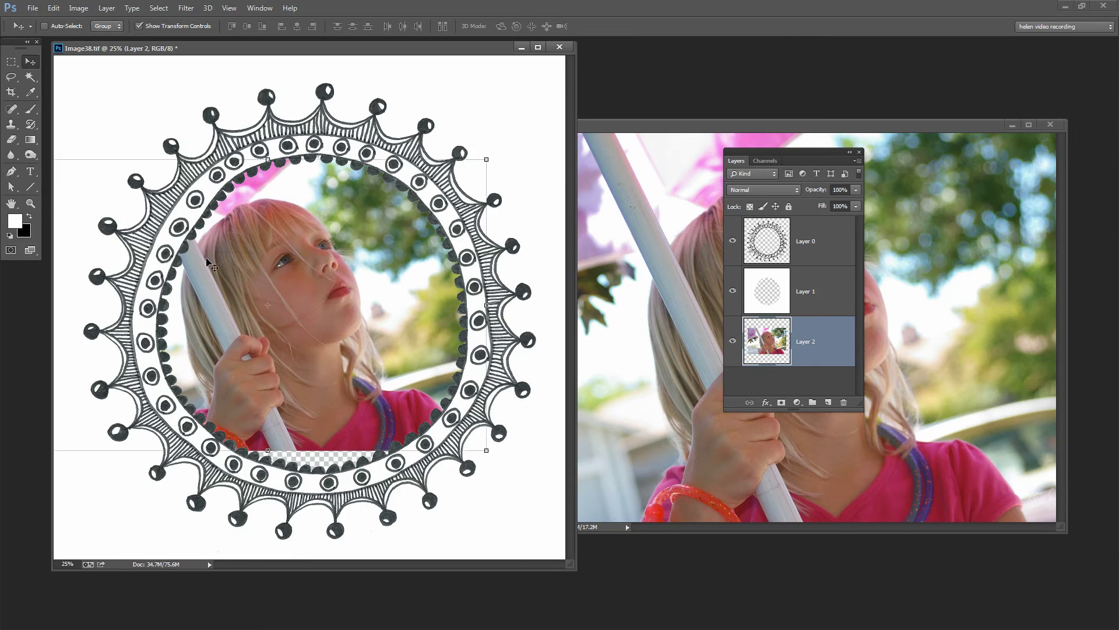
- Scale the photo up about 115% and centre the girl's face inside the ring
left_click(486, 451)
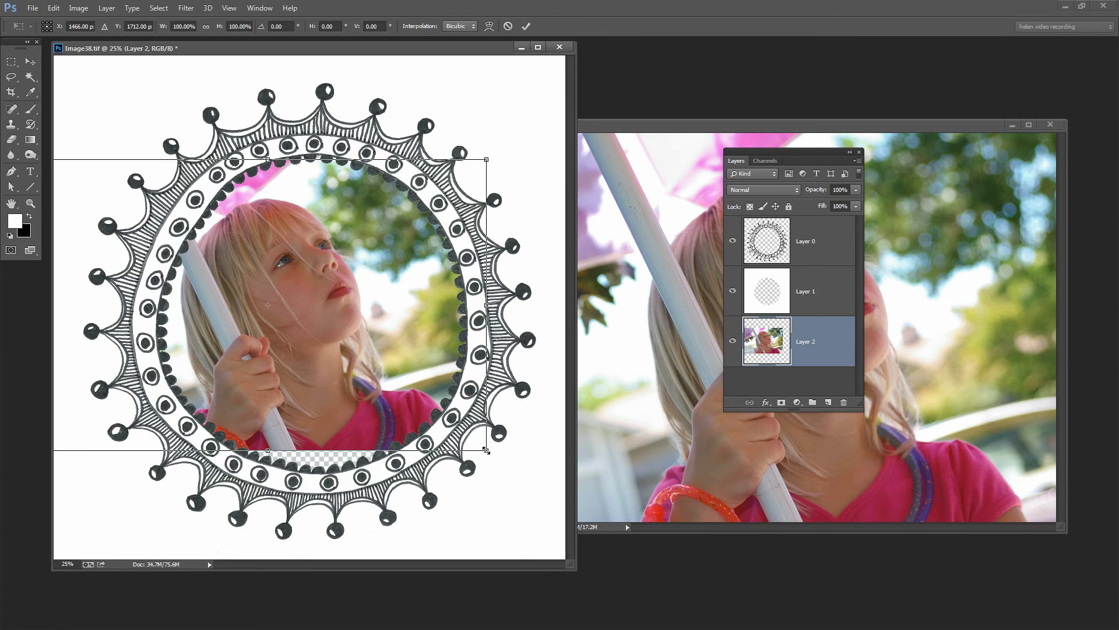
left_click_drag(488, 452, 534, 525)
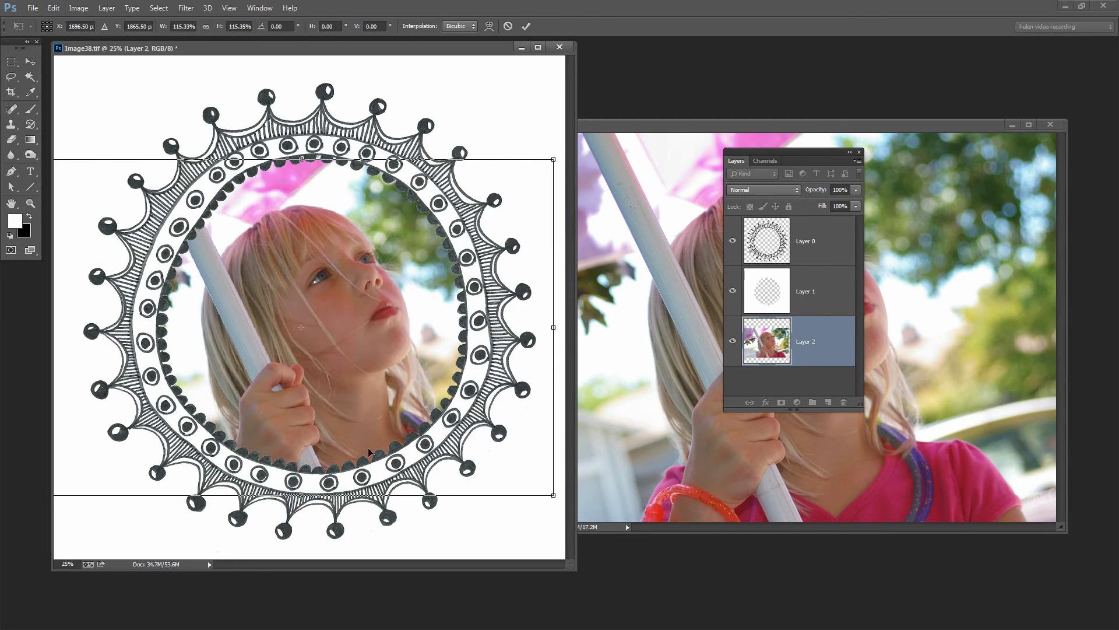
left_click_drag(310, 379, 334, 376)
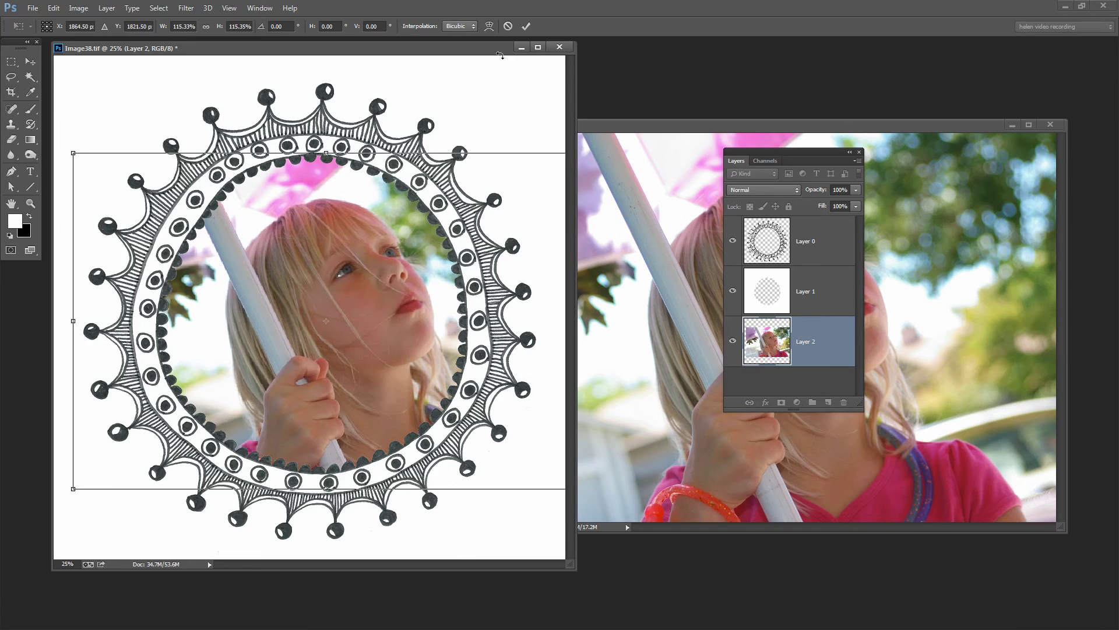
left_click(525, 26)
left_click(792, 291)
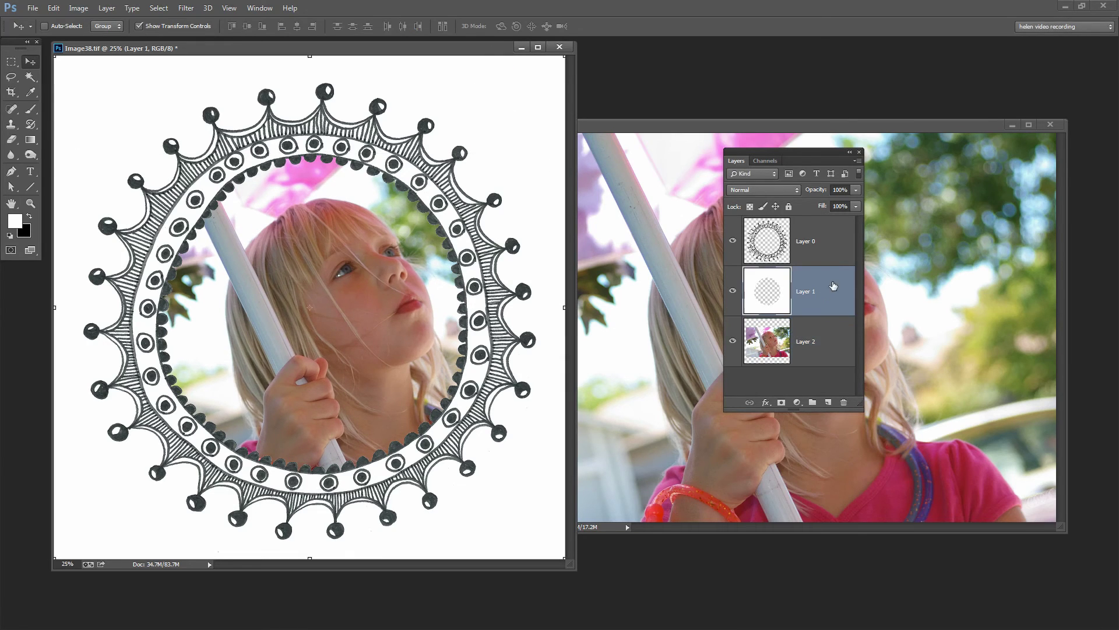